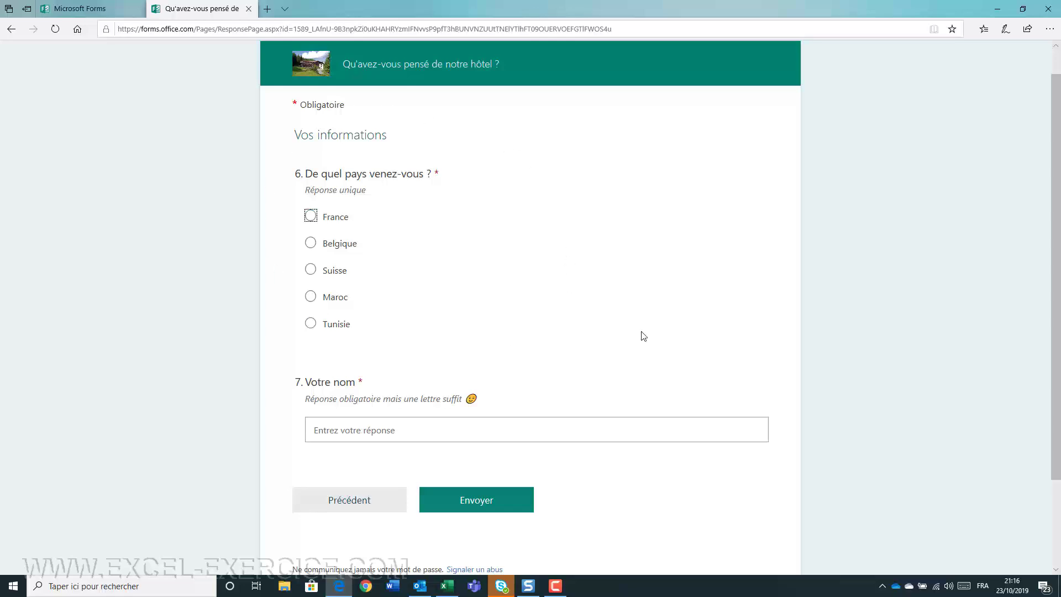
Answer the final survey page with France as the country and "Test" as the name, and submit the response.
left_click(363, 423)
type("Test")
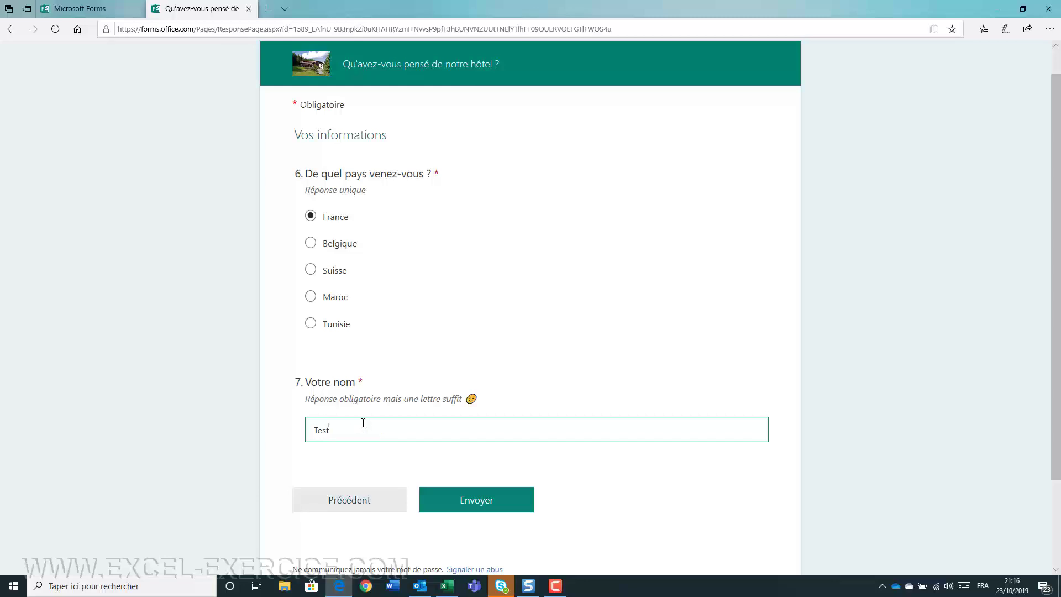
left_click(484, 506)
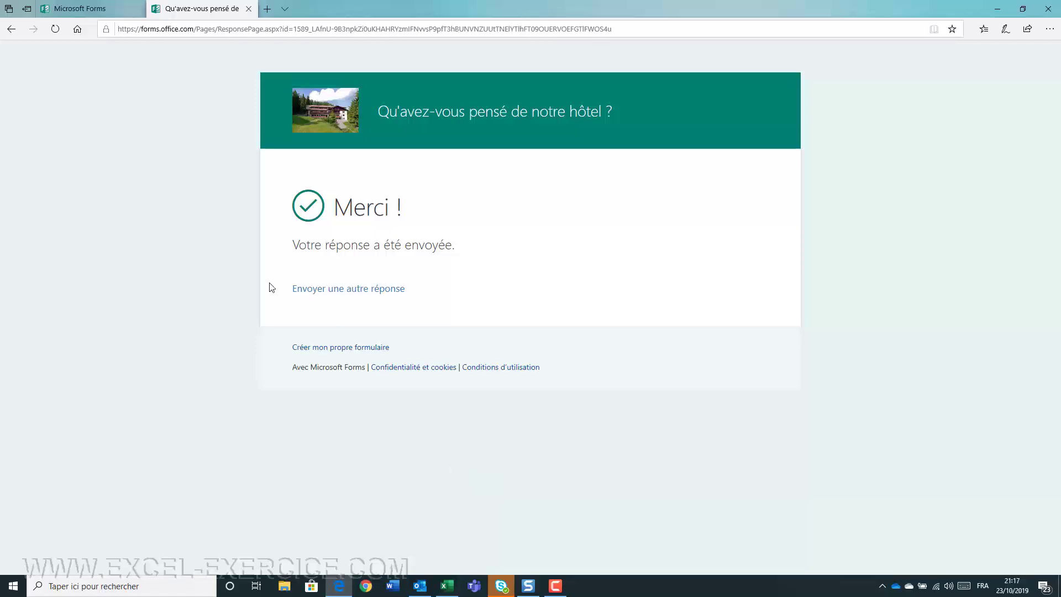
Examine the hotel survey's collected responses and charts on its results page.
left_click(83, 8)
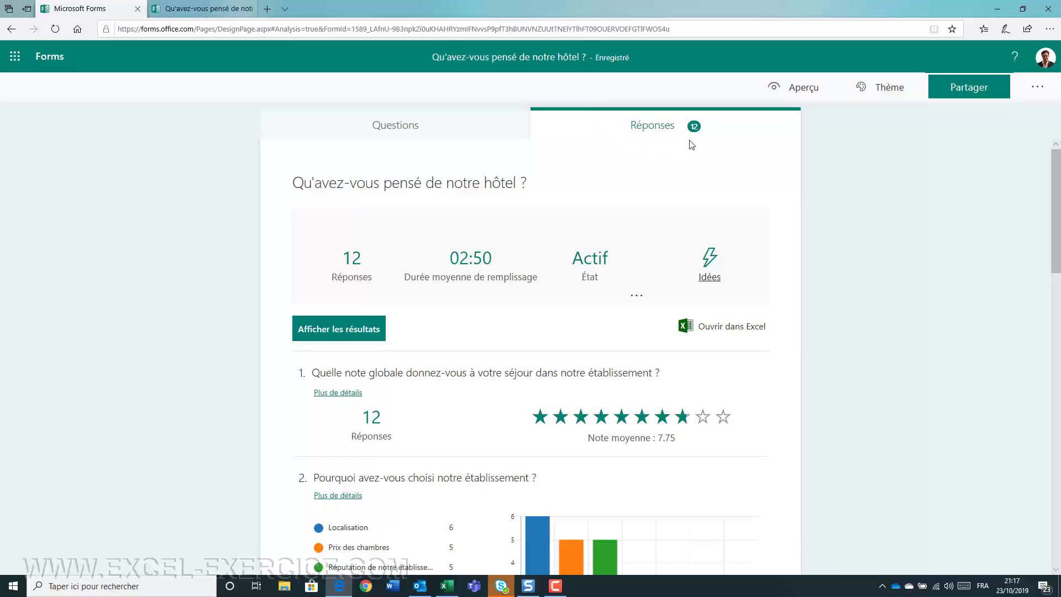
scroll(524, 376, "down", 9)
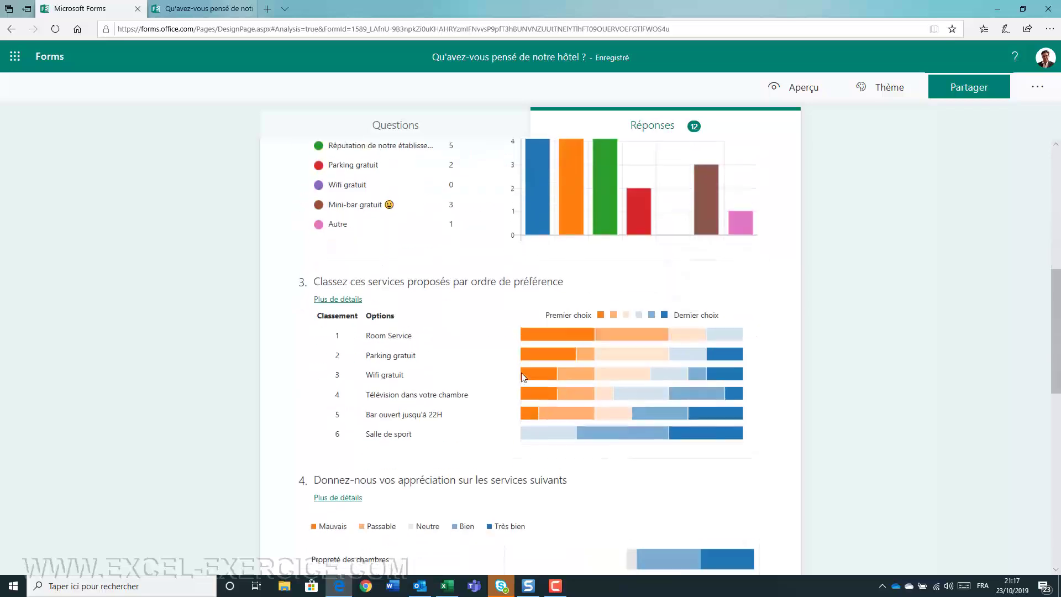
scroll(524, 377, "down", 9)
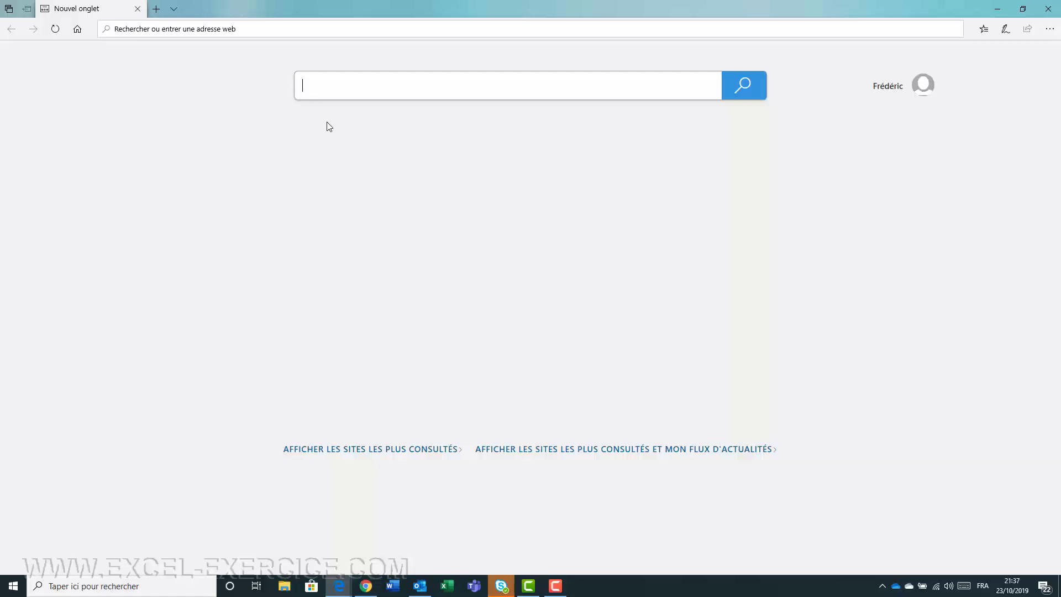
Open the personal file storage on the OneDrive website and create a new "Enquête Forms" survey there.
type("onedrive")
key("Return")
left_click(253, 205)
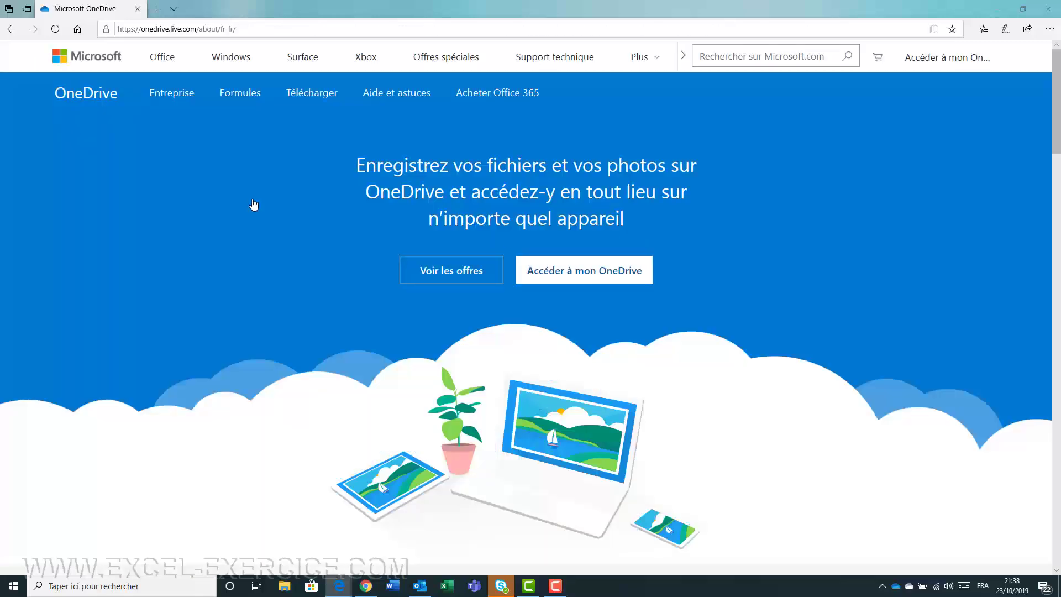
left_click(614, 279)
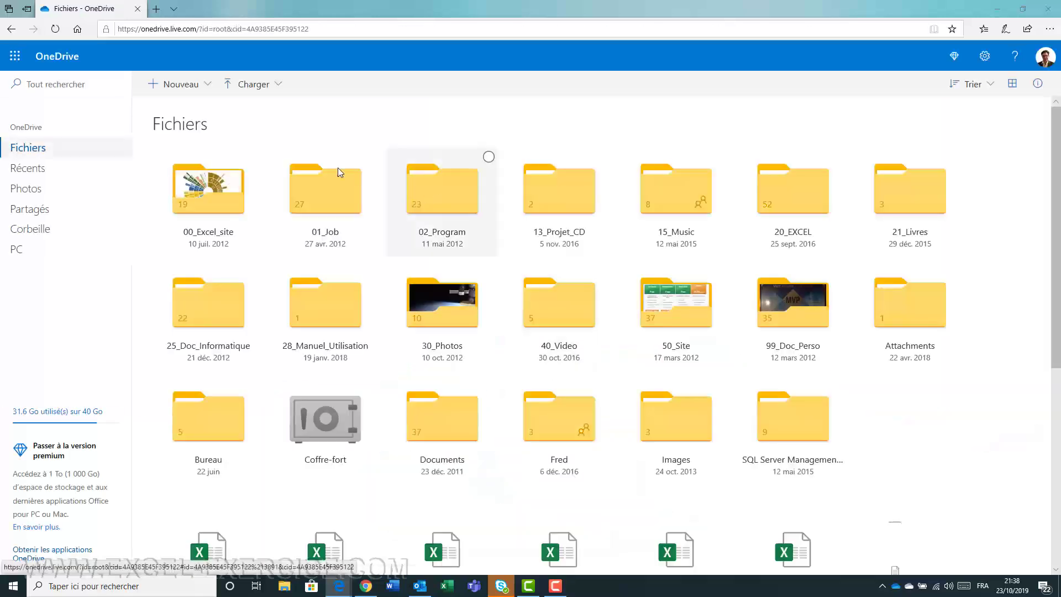
left_click(205, 88)
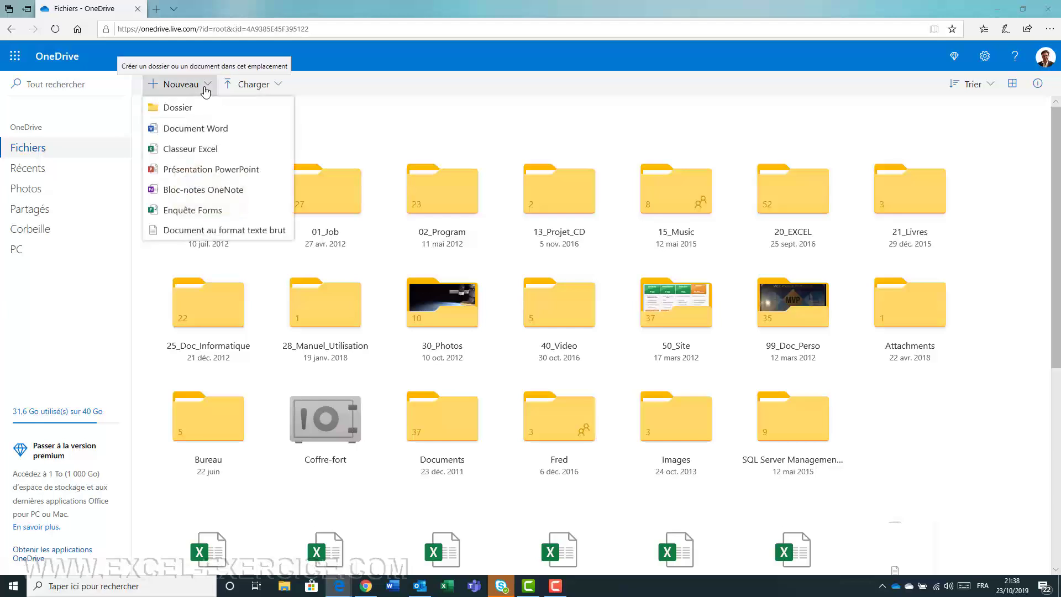
left_click(190, 211)
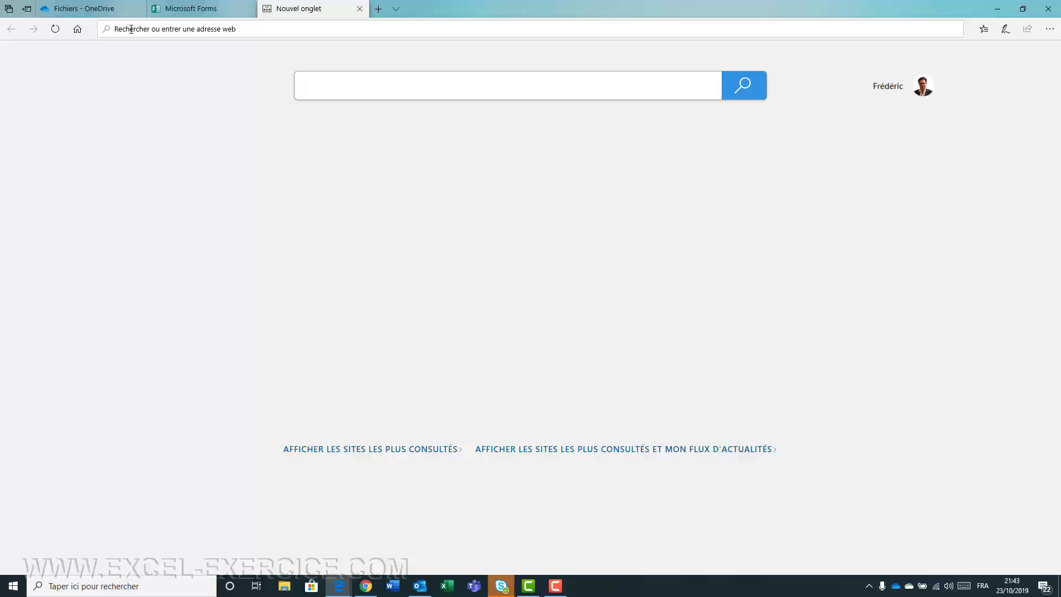
Go to office.com and launch Forms from the full list of Office 365 applications.
left_click(131, 28)
type("offi")
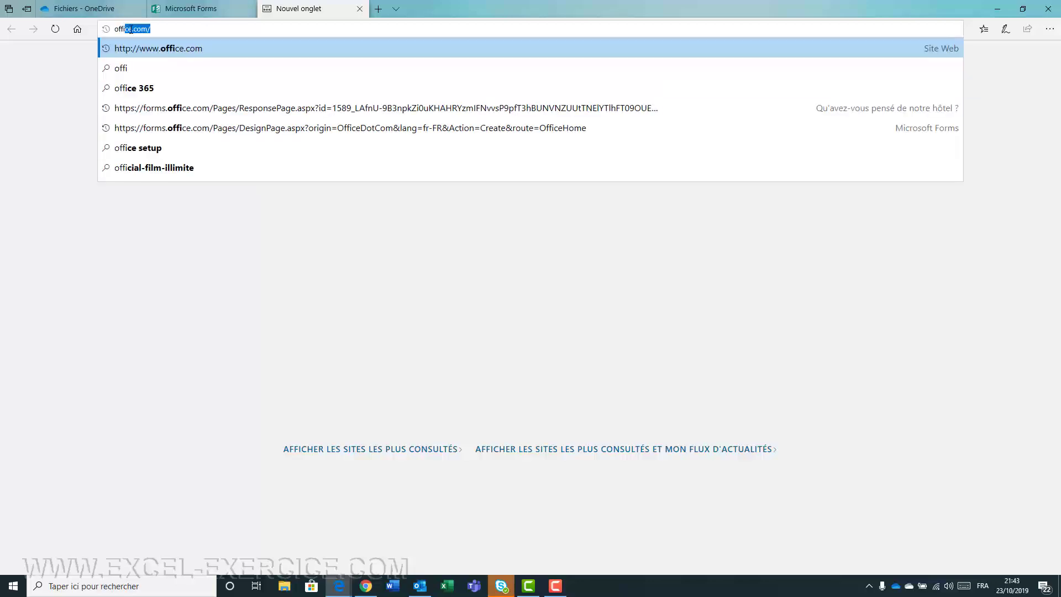
left_click(170, 50)
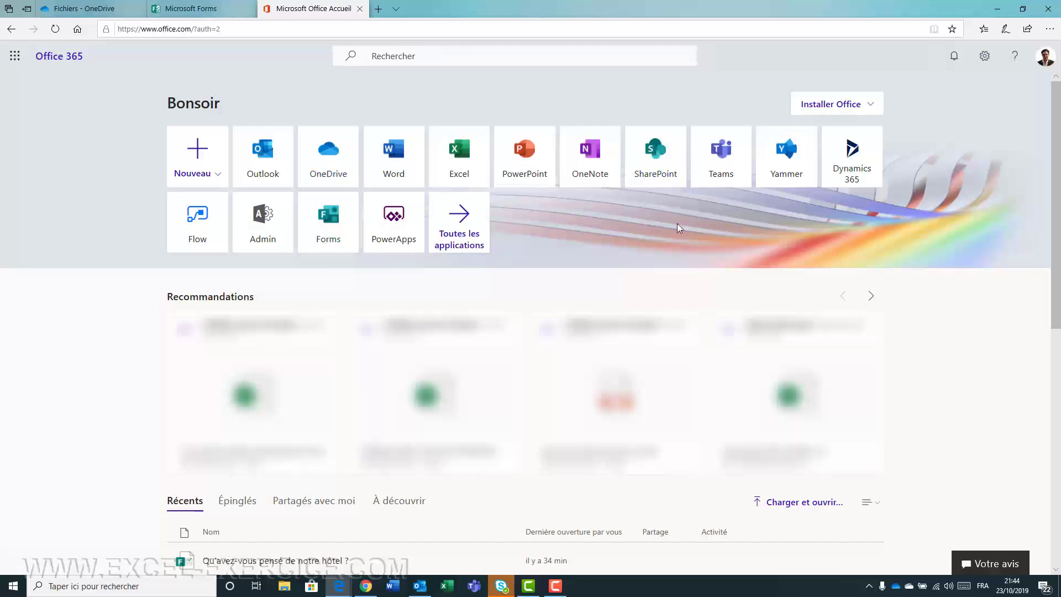
left_click(452, 242)
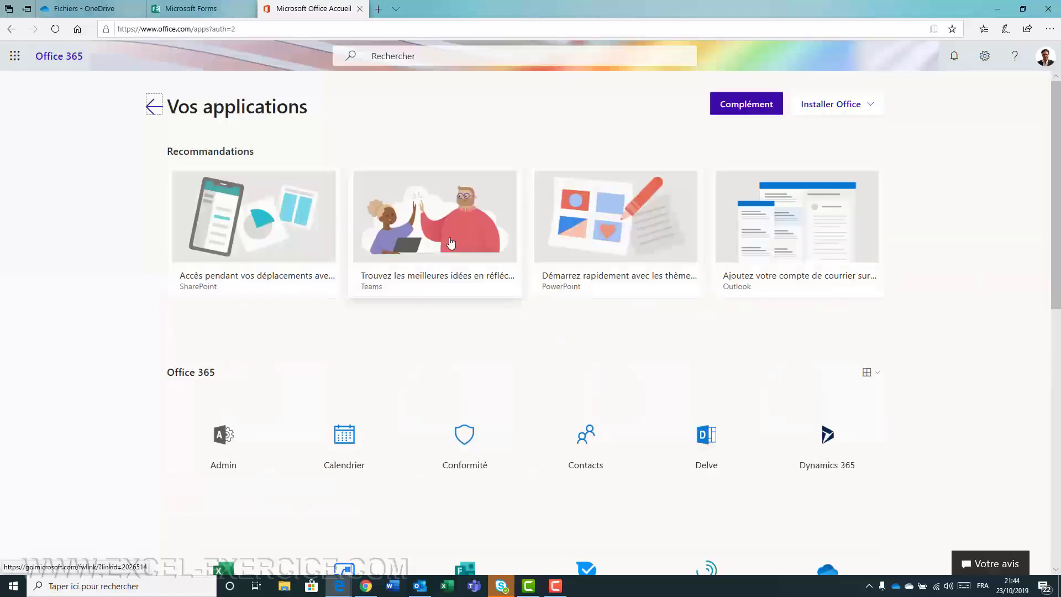
scroll(453, 242, "down", 5)
scroll(453, 242, "down", 2)
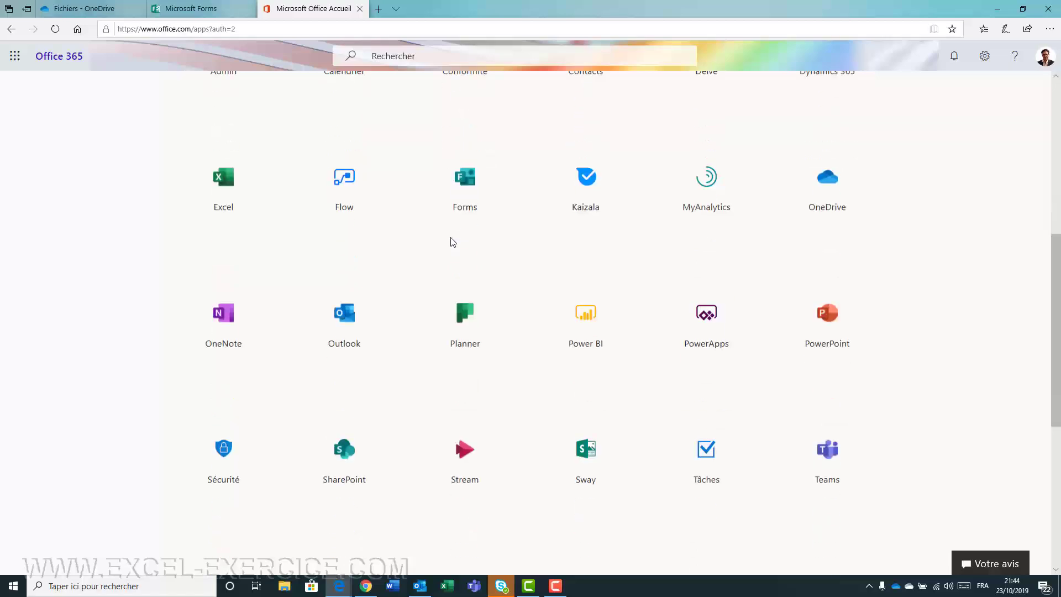
left_click(468, 182)
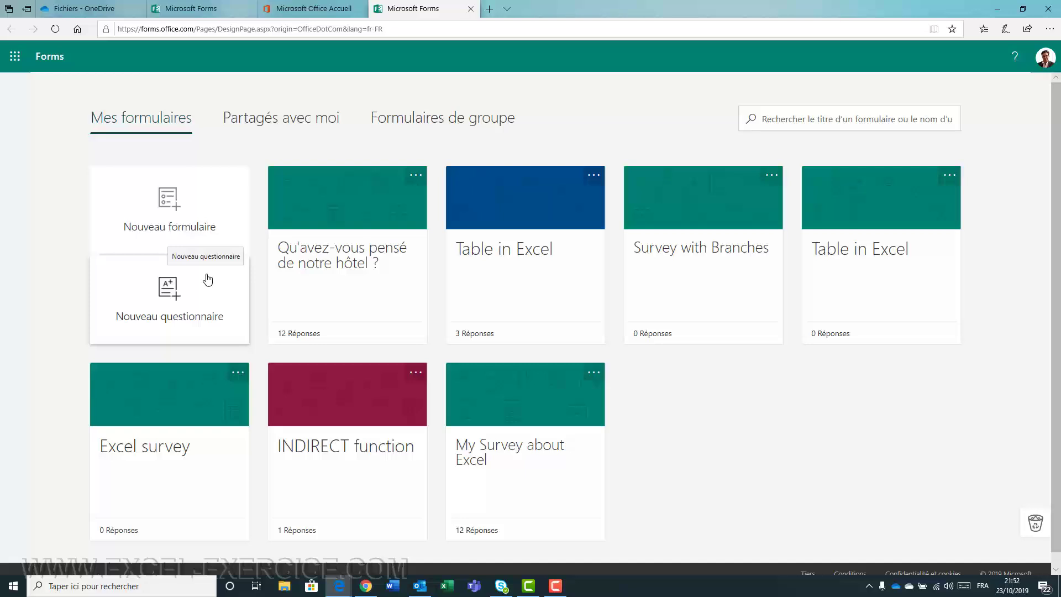
Create a form titled "Qu'avez-vous pensé de notre hôtel ?" with a French description thanking guests for their stay and asking them to answer.
left_click(202, 204)
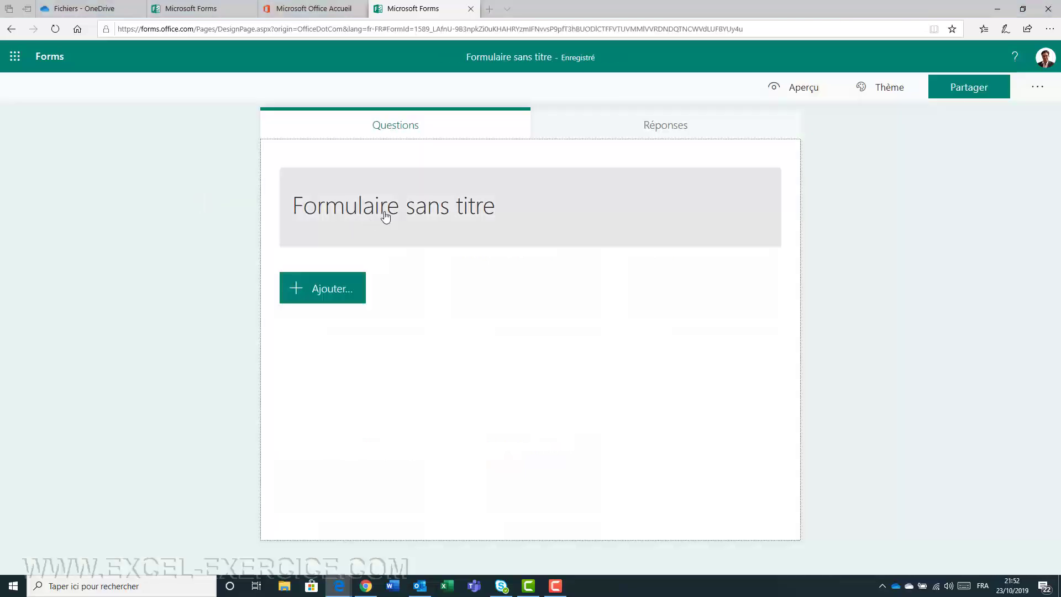
left_click(384, 208)
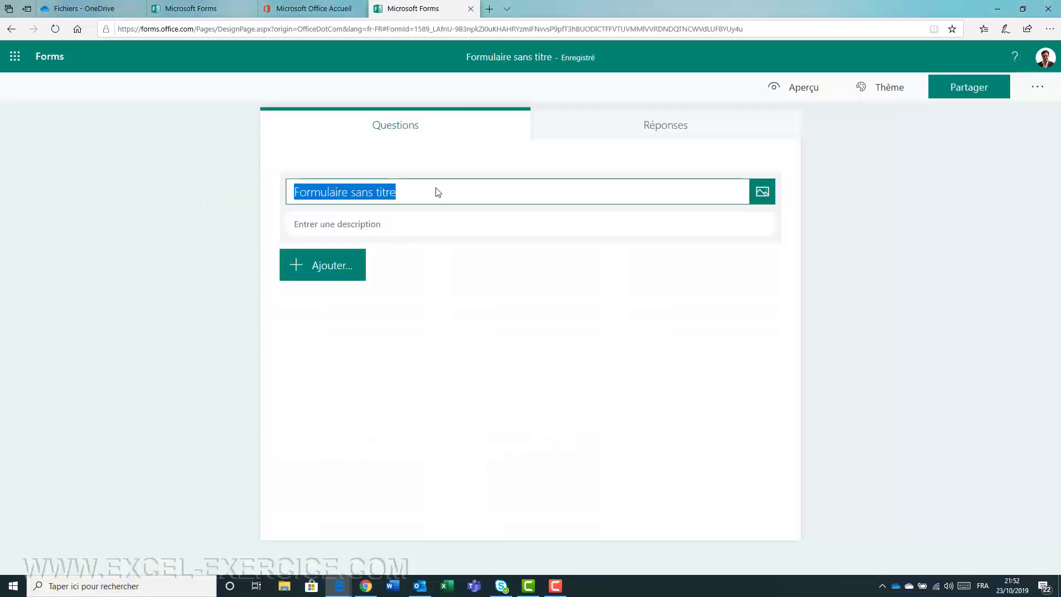
type("Qu'av")
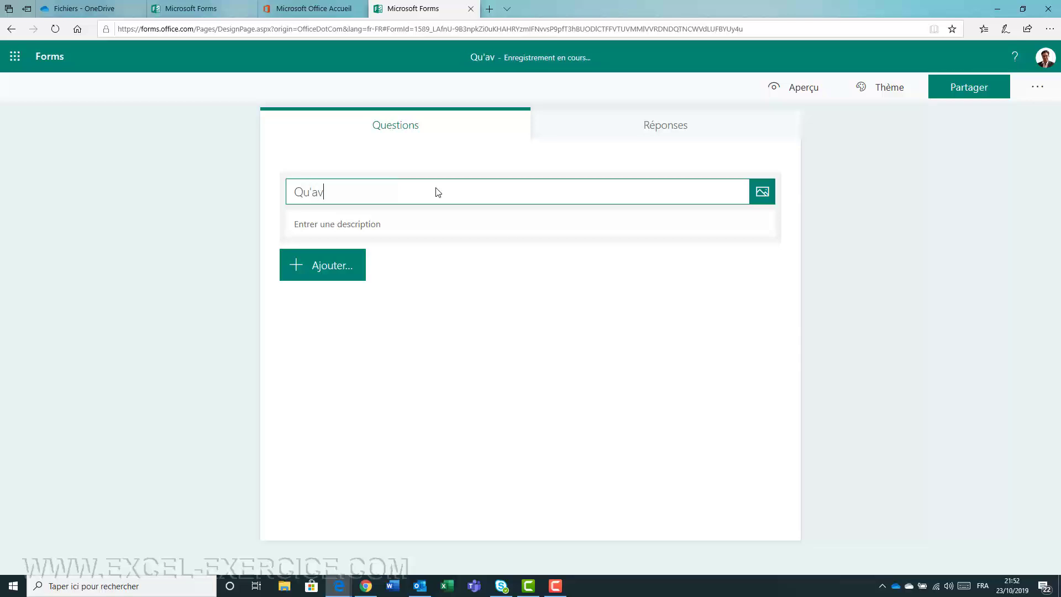
type("ez-vous pensé de notre hôtel")
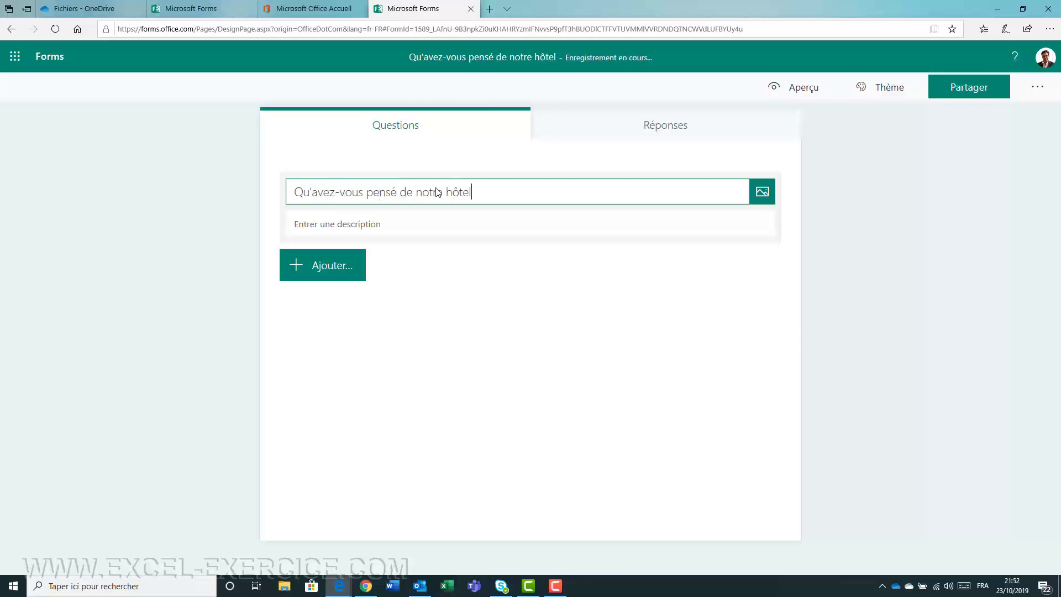
type(" ?")
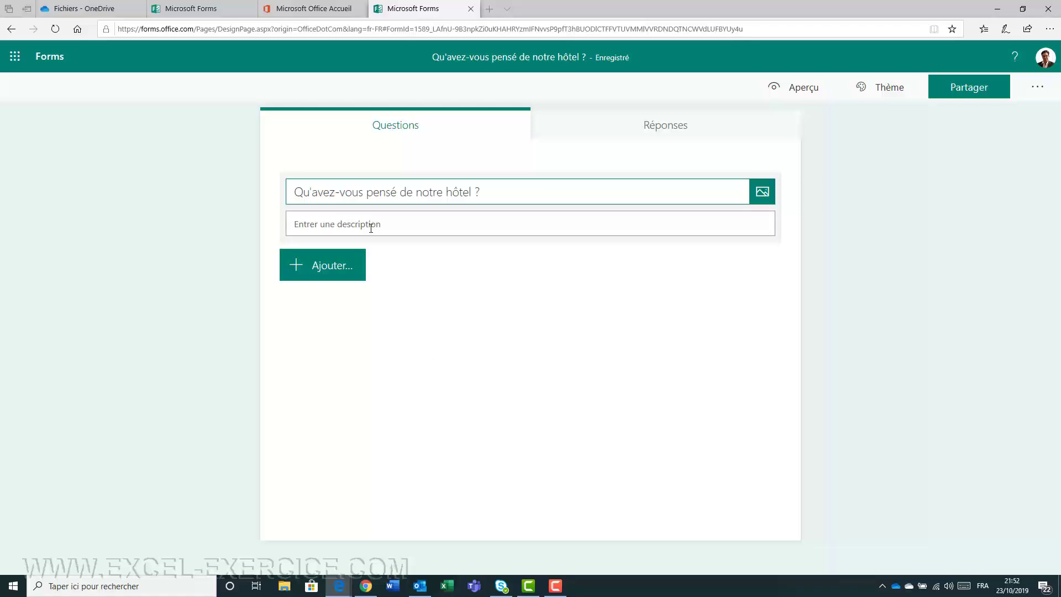
left_click(370, 228)
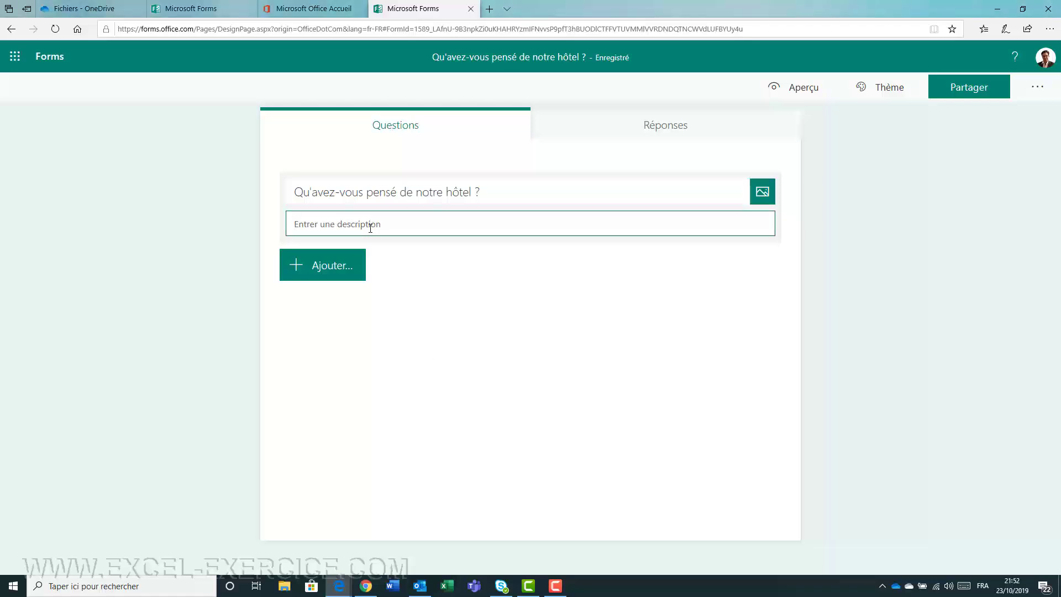
type("Vous êtes resté dans notre hotel et nous vous en remercions. Merci de répondre à ce questionnaire pour mieux connaître ce que vous avez pensé de ce séjour.")
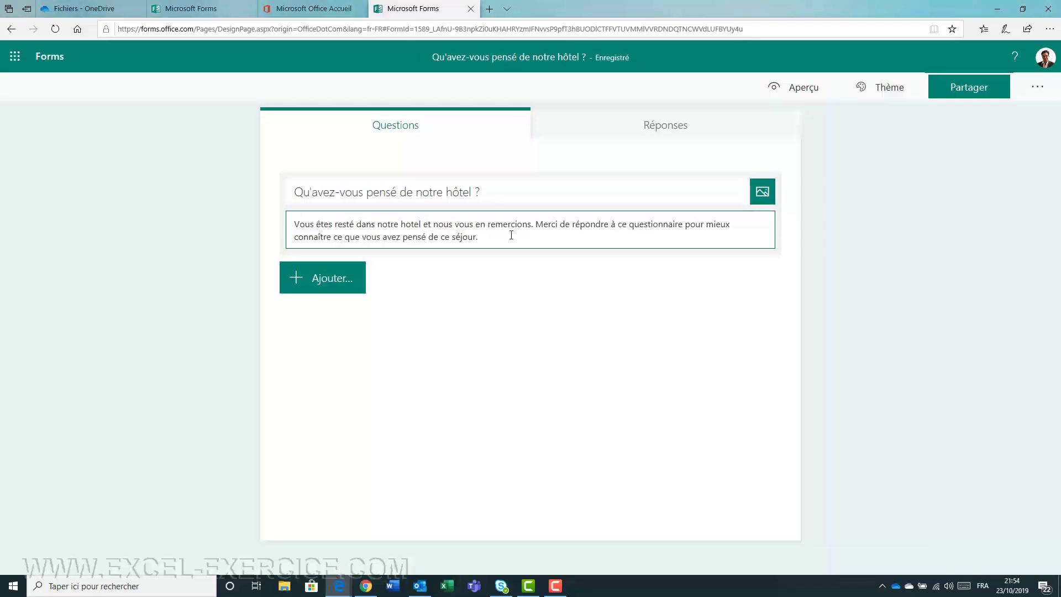
Upload the hotel photo from the computer as the image beside the form's title.
left_click(762, 193)
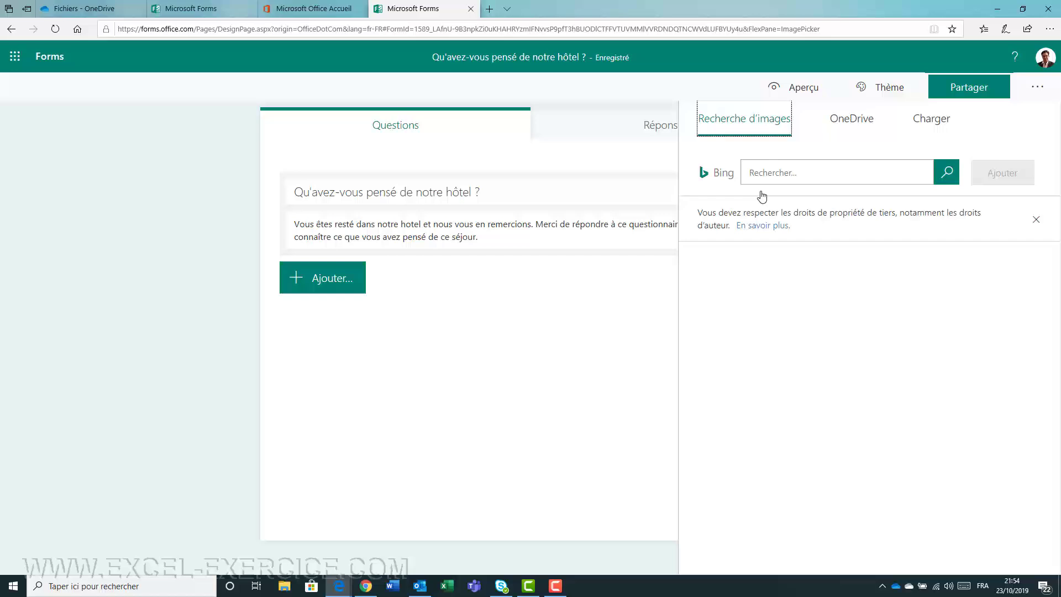
left_click(932, 123)
left_click(301, 178)
left_click(433, 277)
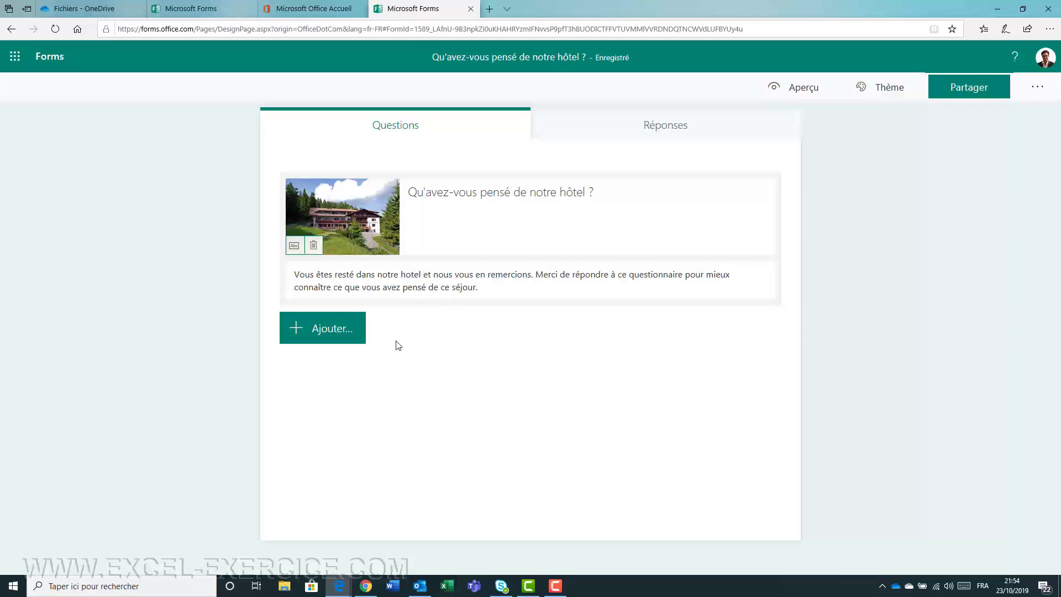
Add a choice question allowing several answers, worded "Pourquoi avez-vous choisi notre établissement ?".
left_click(339, 342)
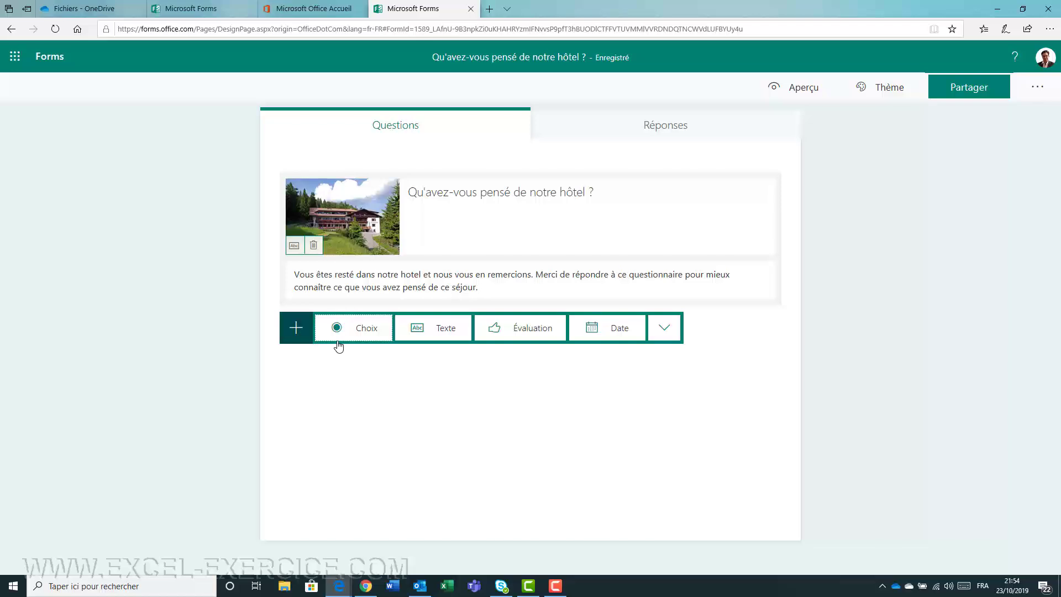
left_click(352, 333)
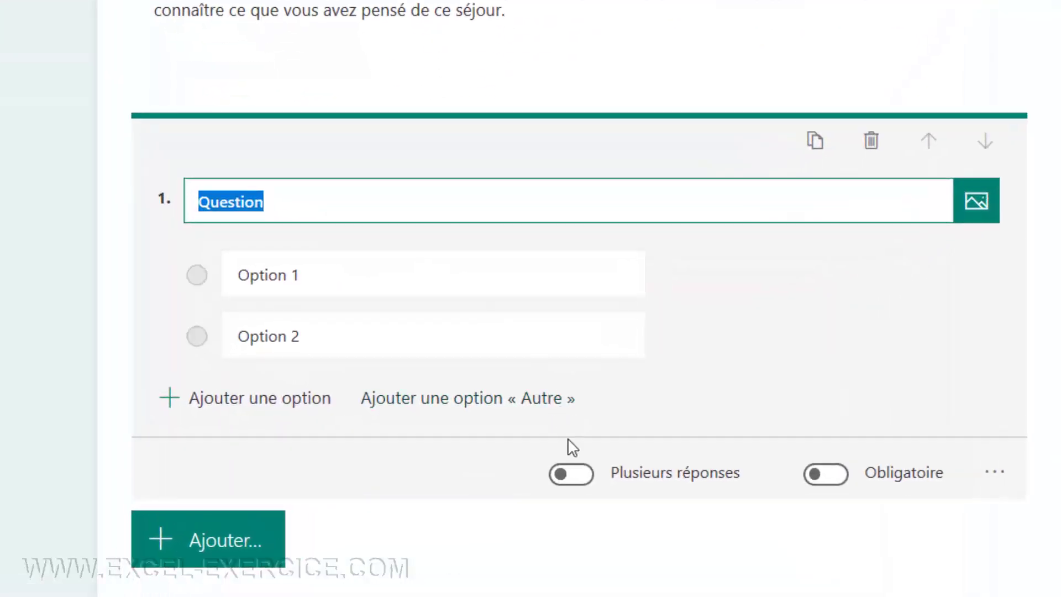
left_click(564, 475)
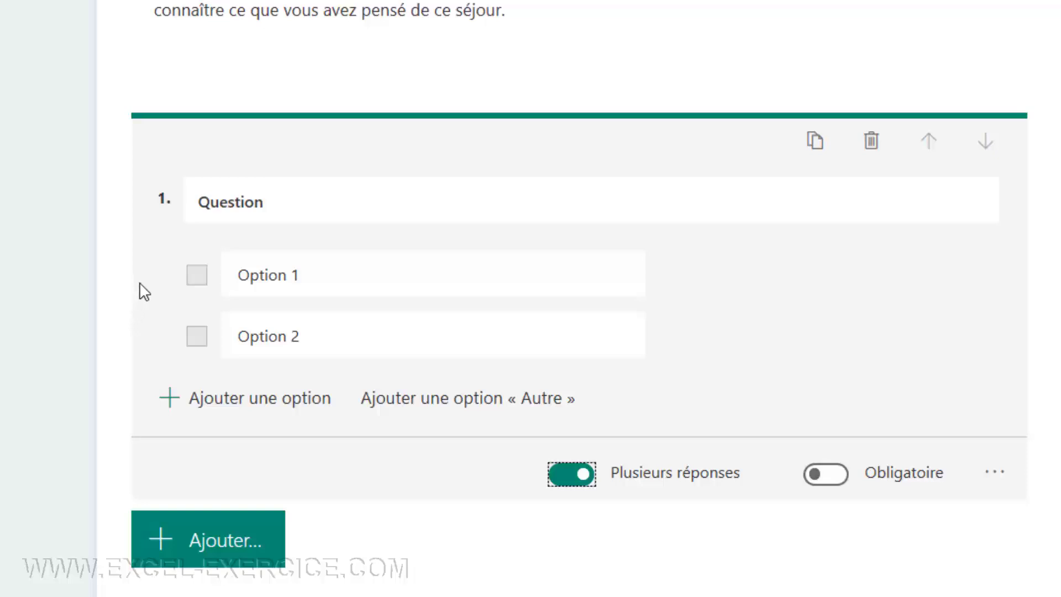
left_click(584, 480)
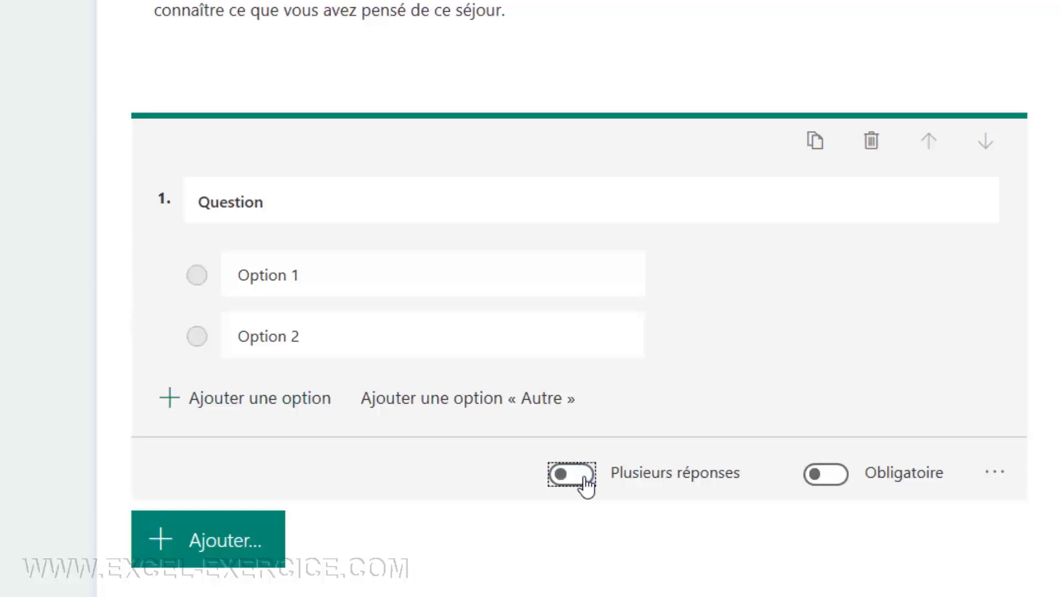
left_click(584, 478)
left_click(309, 215)
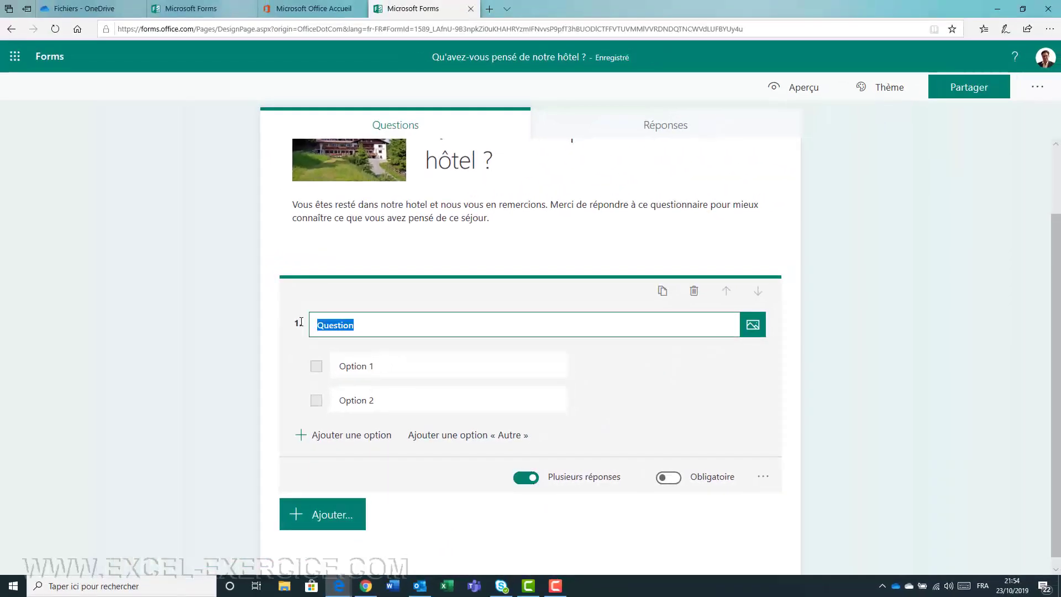
type("Pourquoi avez-vous choisi notre établissement ?")
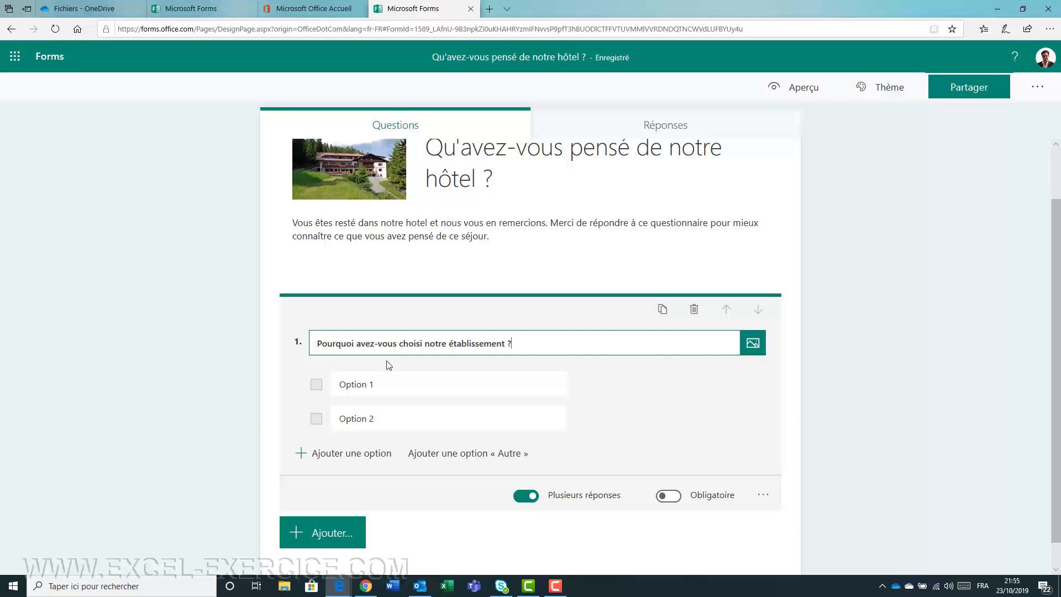
Name the question's first two answer options "Localisation" and "Prix des chambres".
left_click(376, 383)
type("Localisation")
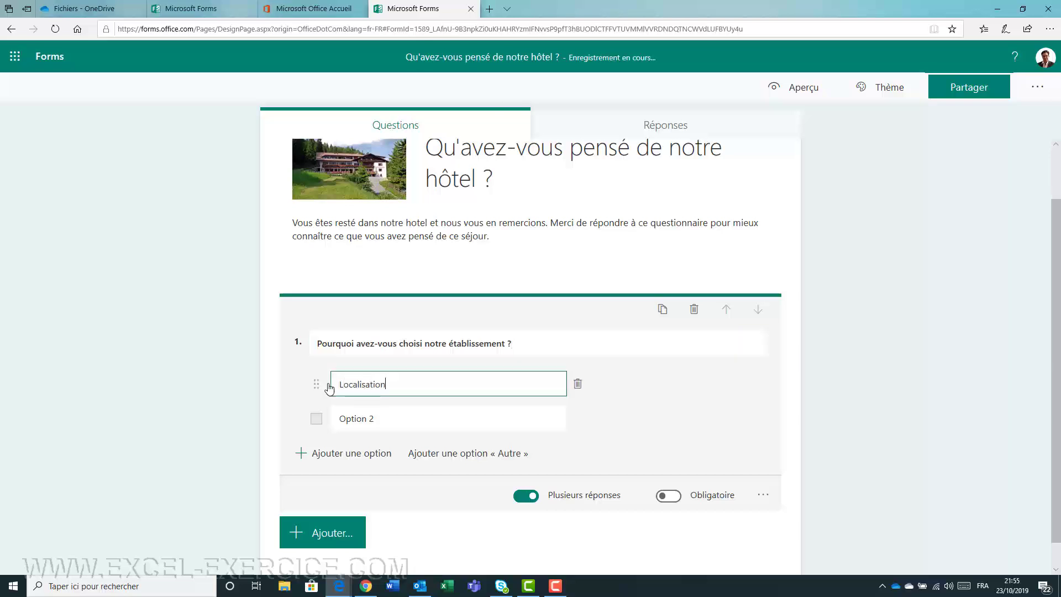
left_click(346, 418)
type("Prix des chambres")
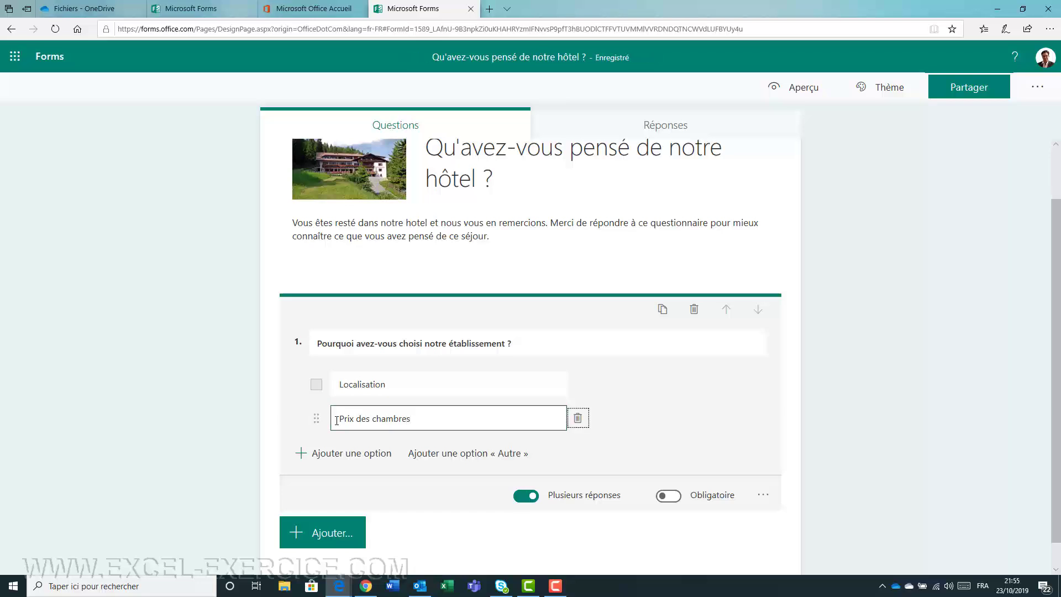
key("Tab")
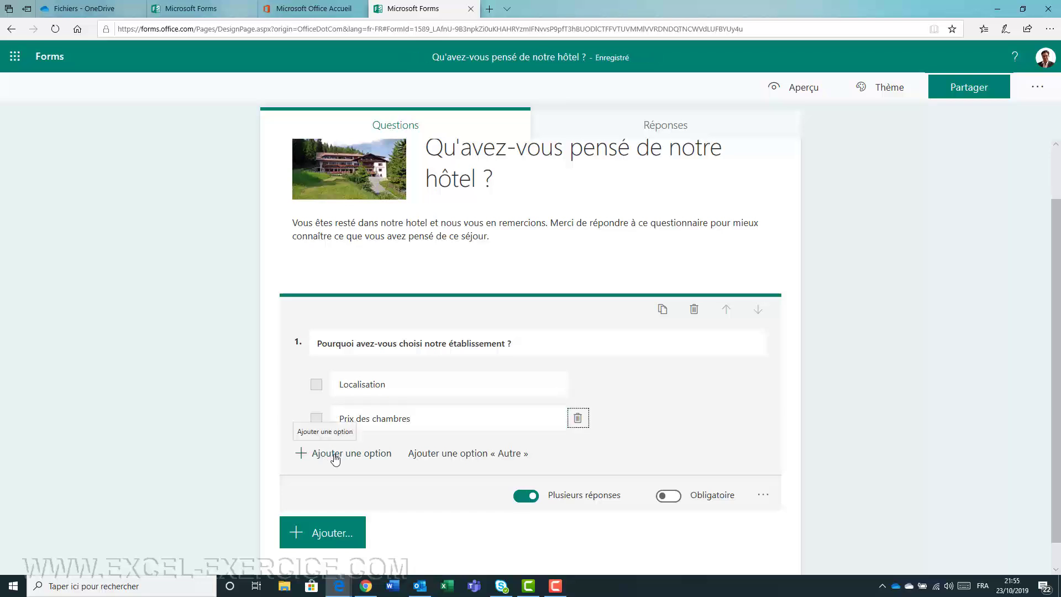
Add three more answer options: "Réputation de notre établissement", "Parking gratuit" and "WiFi gratuit".
left_click(335, 458)
type("Réputation de notre établissement")
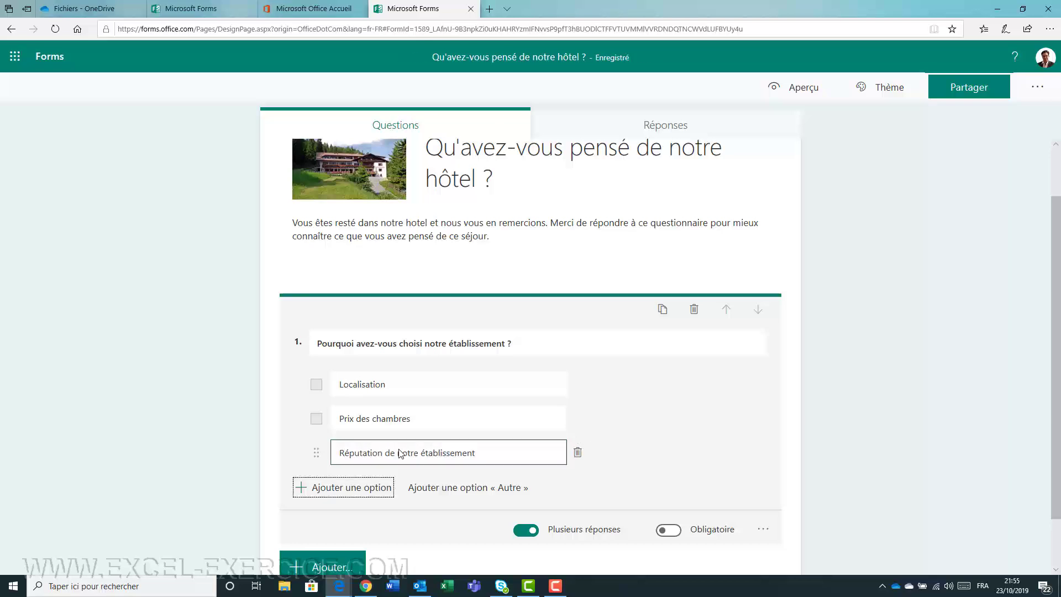
left_click(377, 487)
type("Parking gratuit")
key("Return")
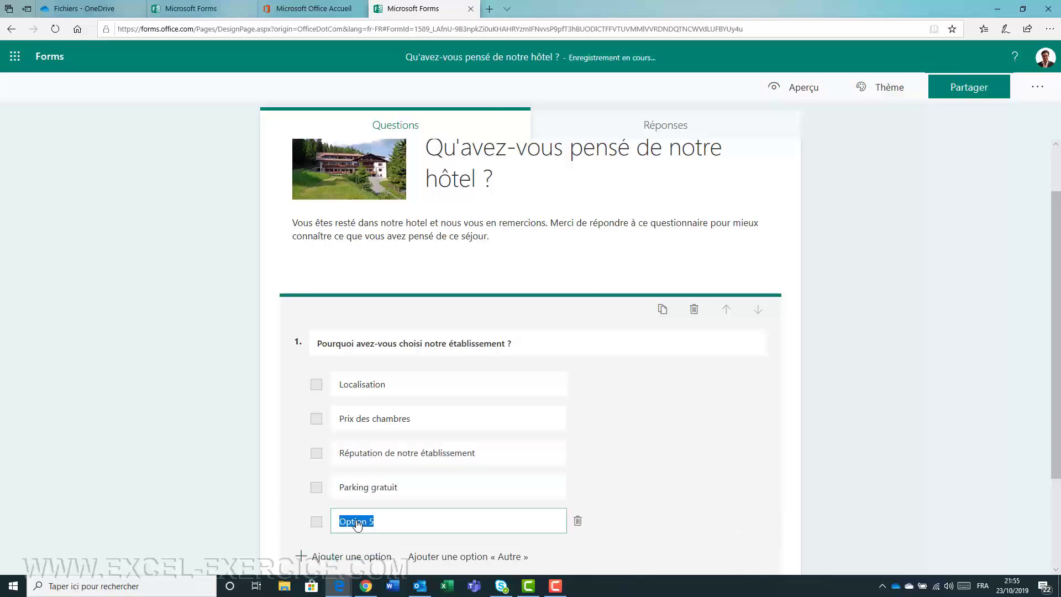
type("WiFi gratuit")
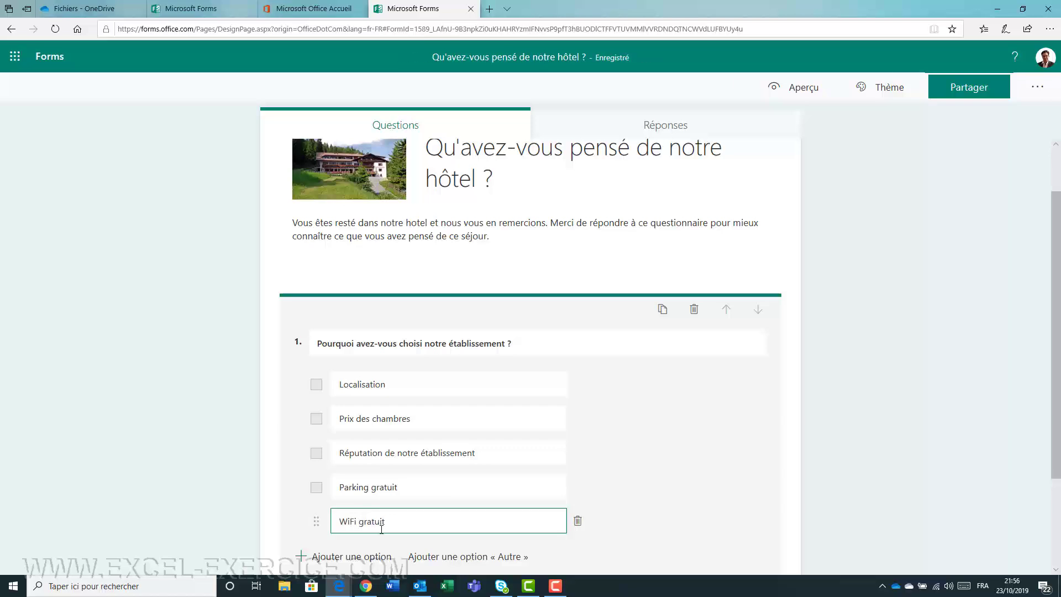
Add an answer option reading "Mini-bar gratuit" followed by a winking-face emoji.
key("Return")
type("Mini-bar gratuit")
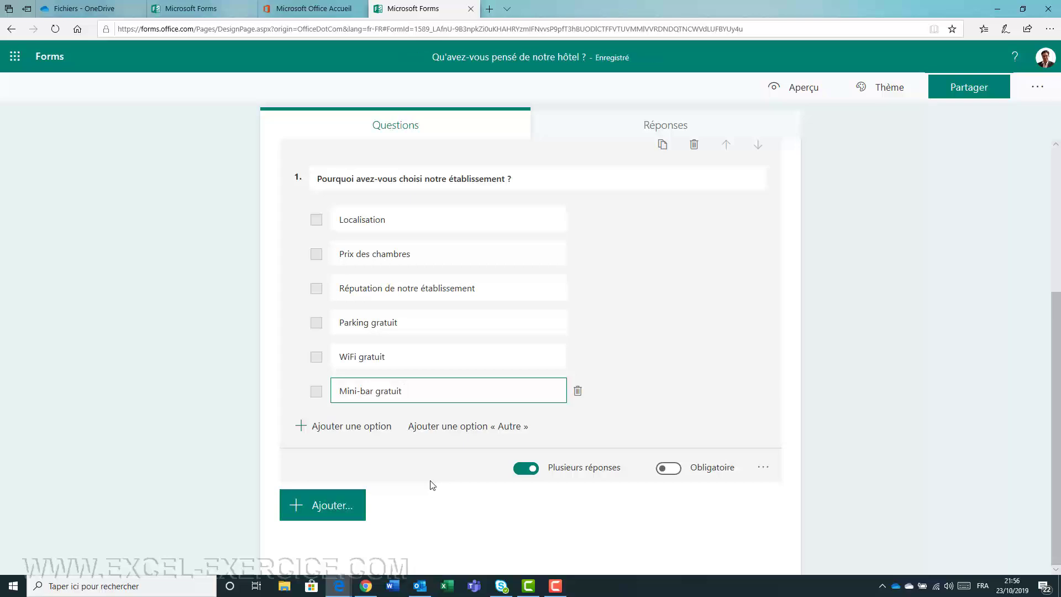
key("super+semicolon")
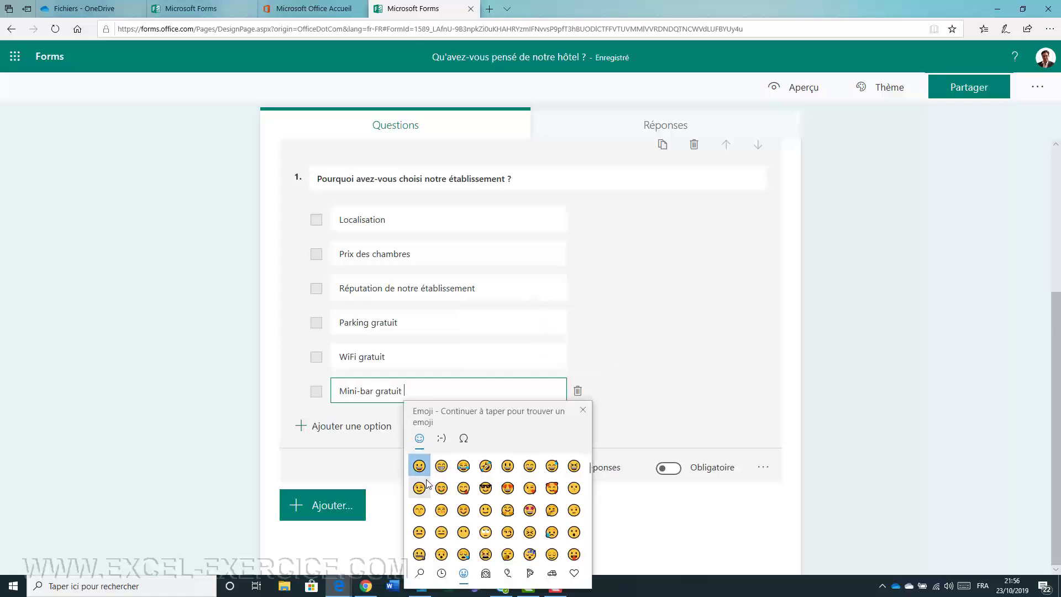
left_click(419, 488)
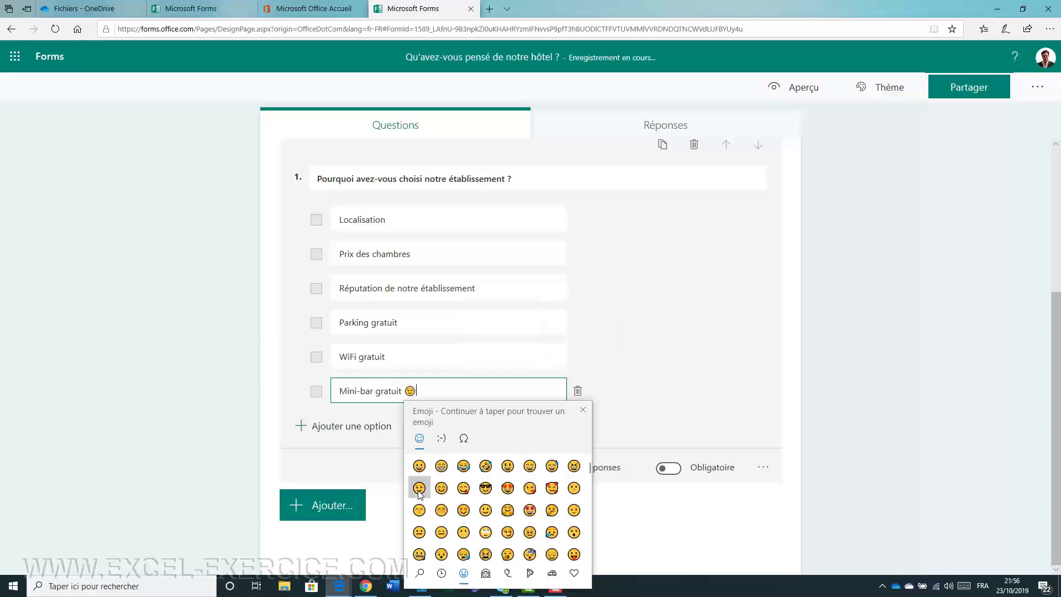
left_click(584, 412)
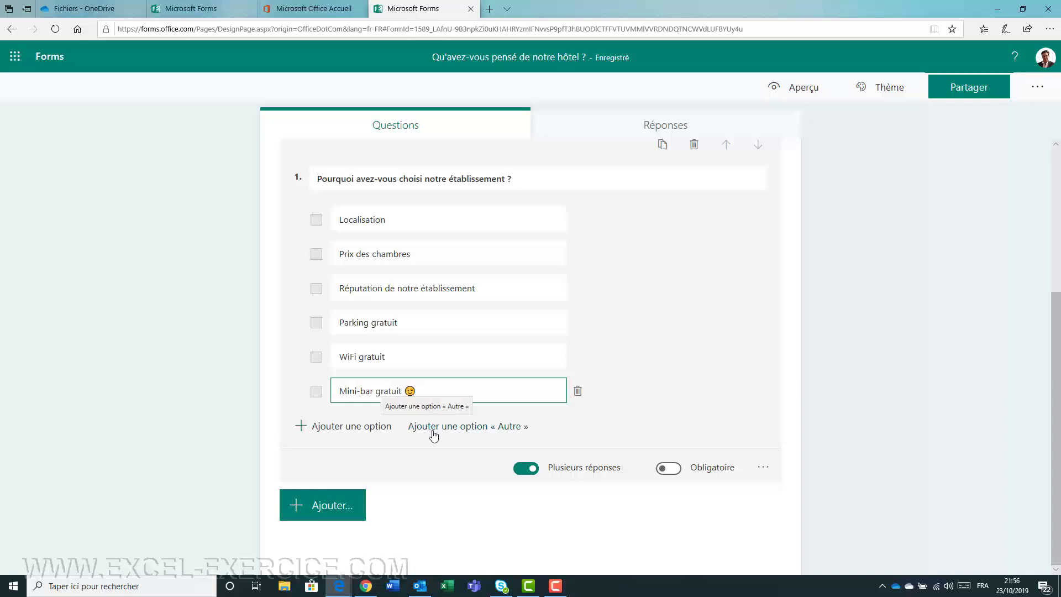
Add an "Autre" option to the first question and make answering the question mandatory.
left_click(433, 432)
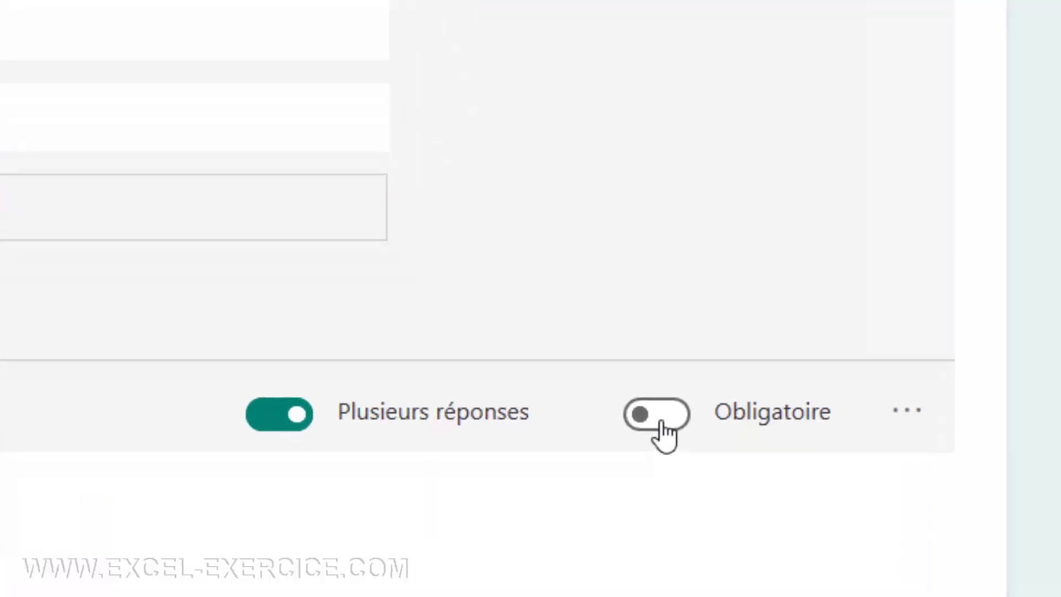
left_click(661, 421)
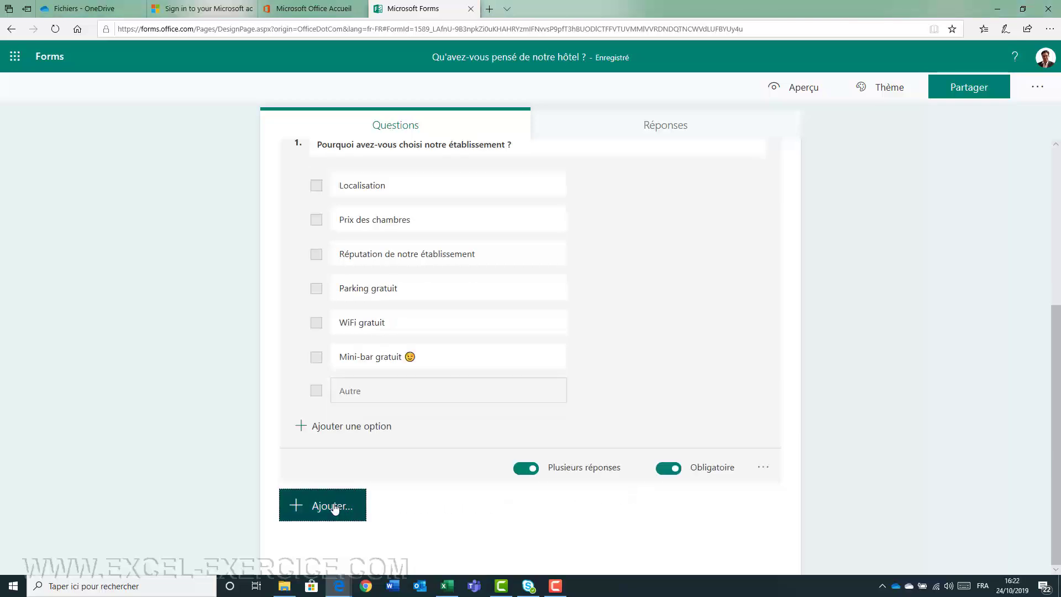
Add a date question worded "A quelle date êtes-vous arrivé ?".
left_click(335, 507)
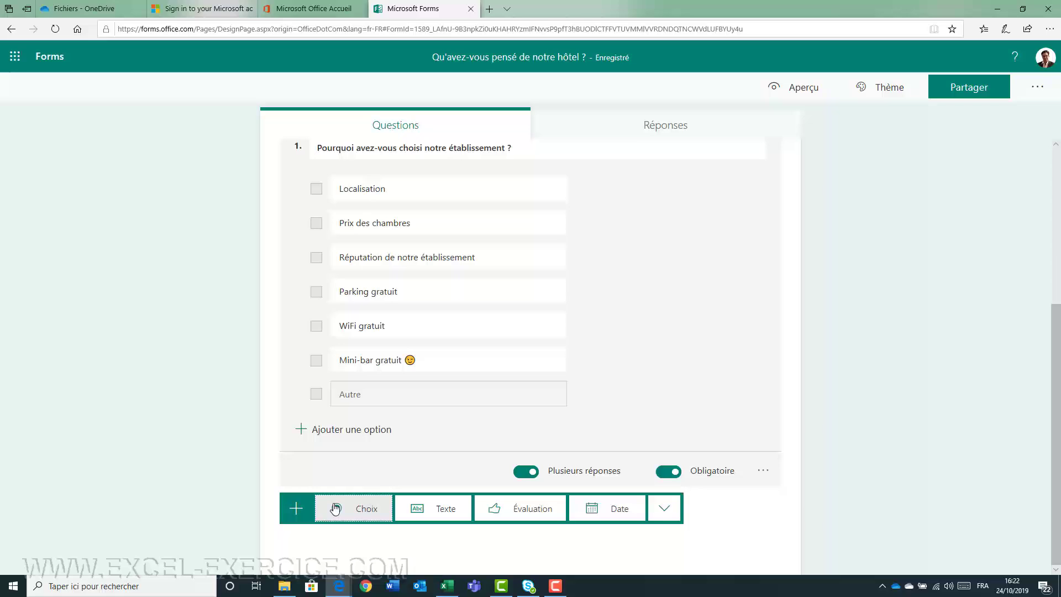
left_click(614, 509)
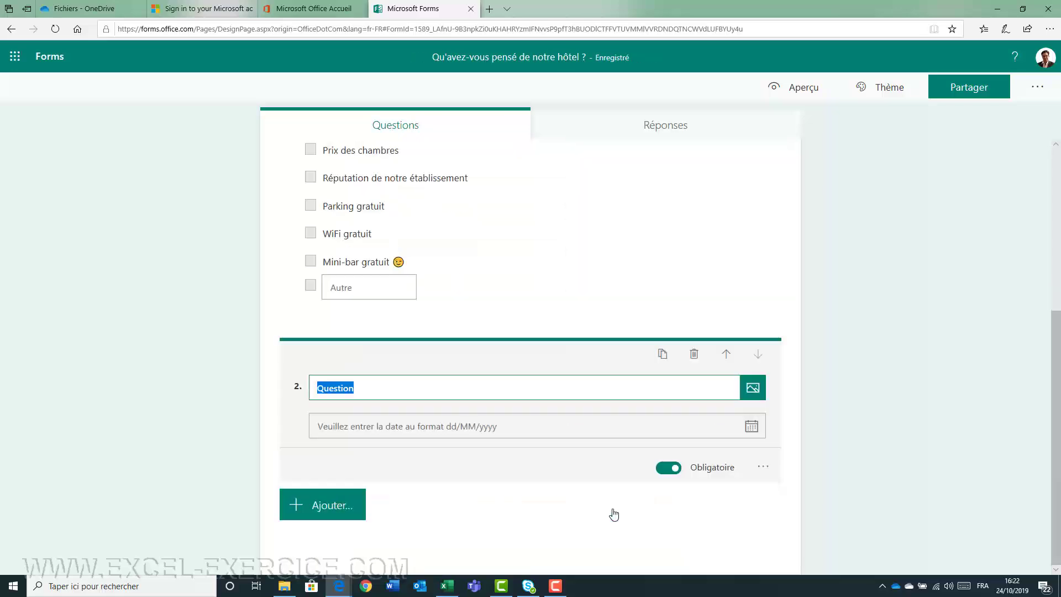
type("A quelle date êtes-vous arrivé ?")
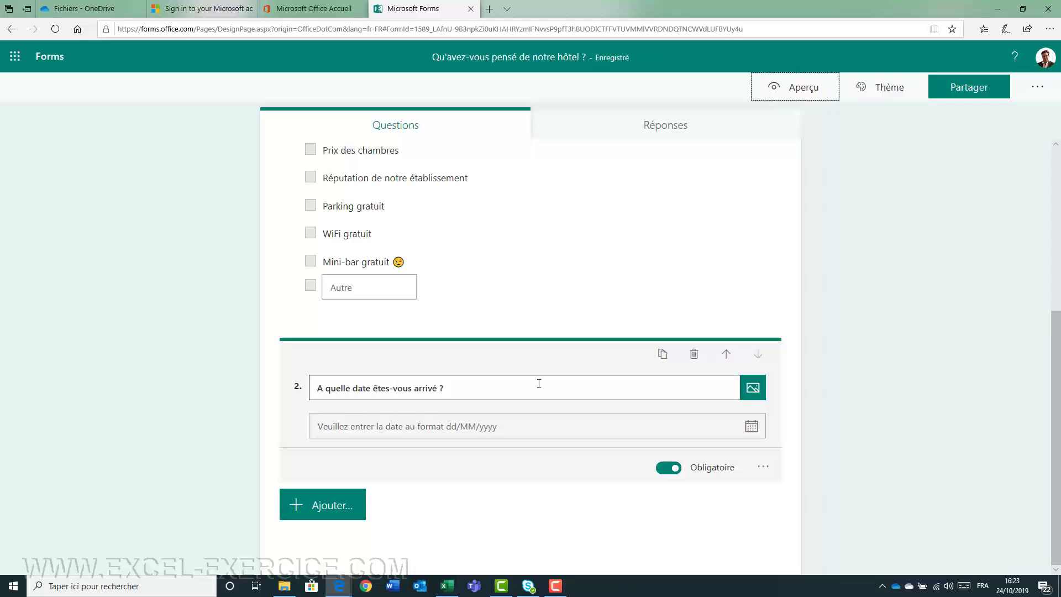
Preview the form, try the arrival date question with 24/10/2019, and return to editing.
left_click(797, 90)
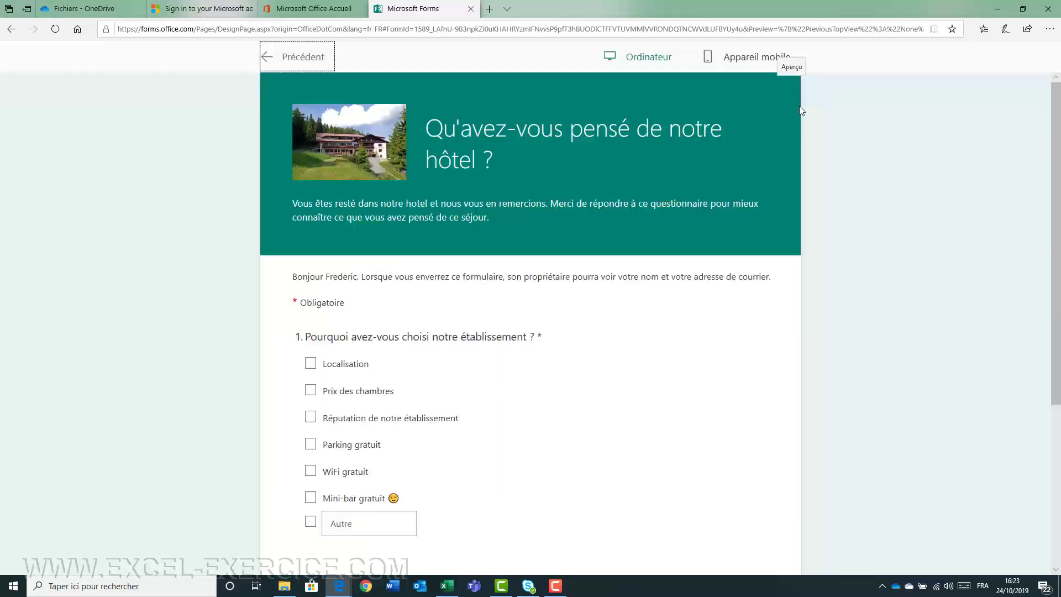
scroll(687, 391, "down", 5)
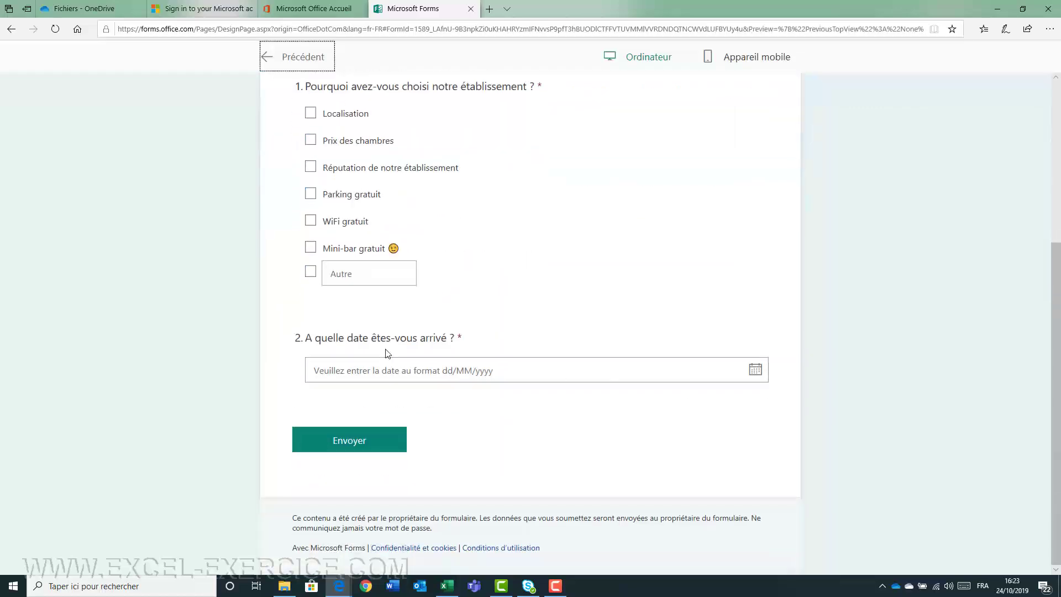
left_click(756, 370)
left_click(454, 499)
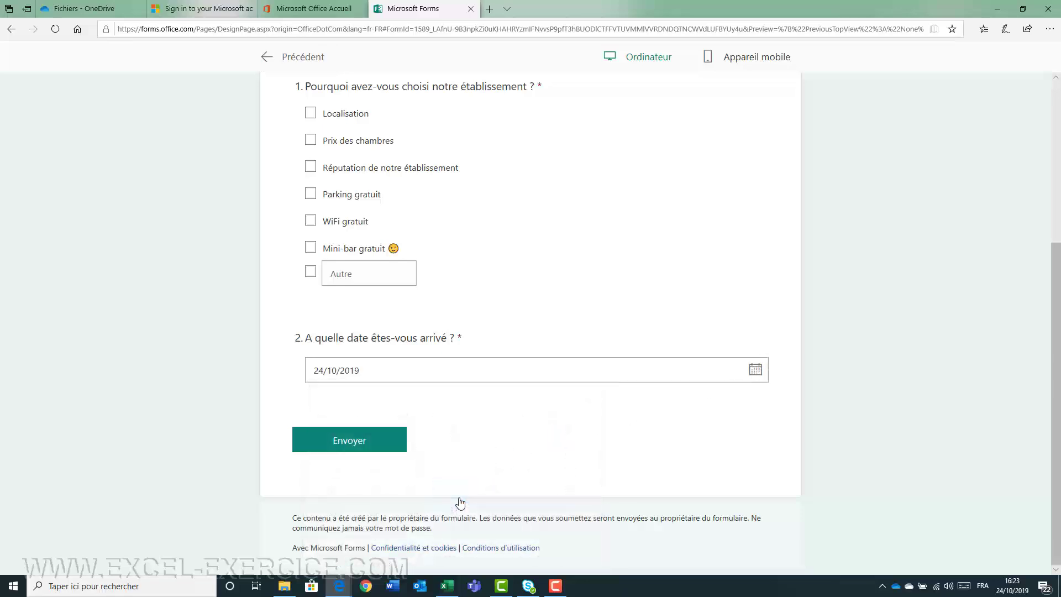
left_click(304, 58)
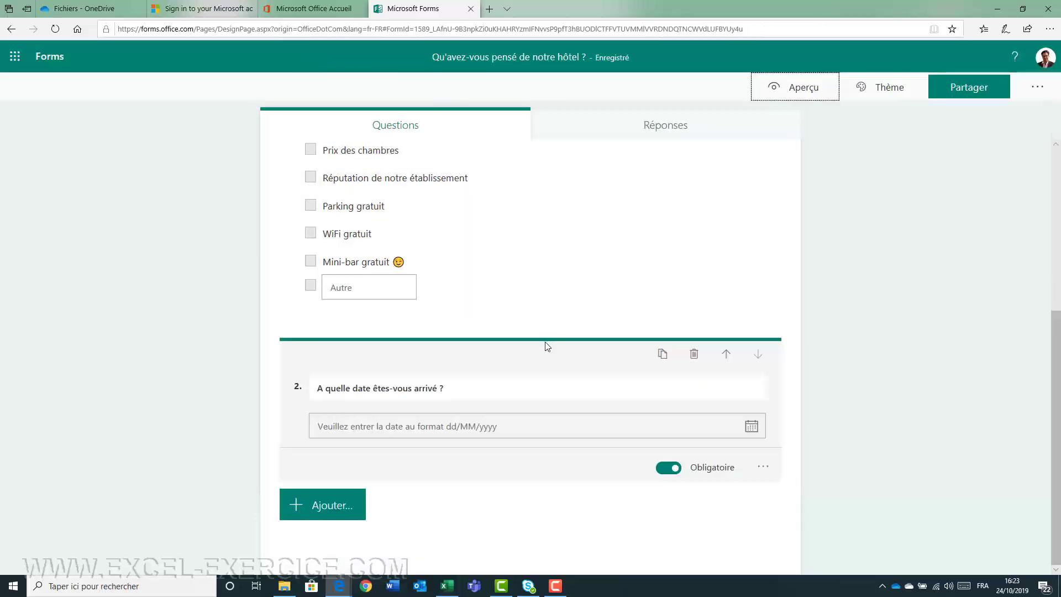
Add a ranking question worded "Classez ces services proposés par ordre de préférence".
left_click(343, 506)
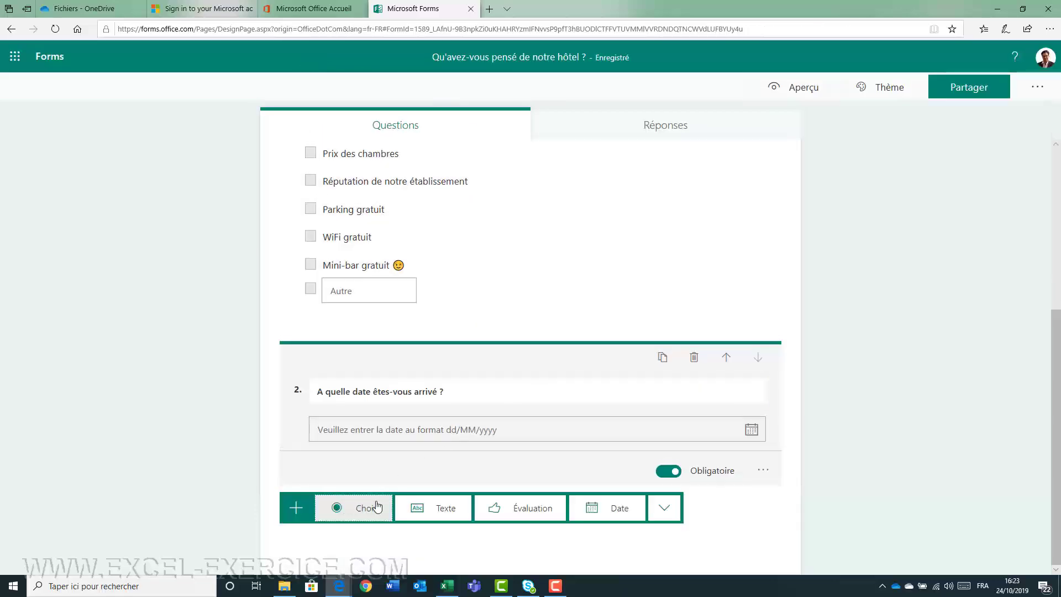
left_click(663, 507)
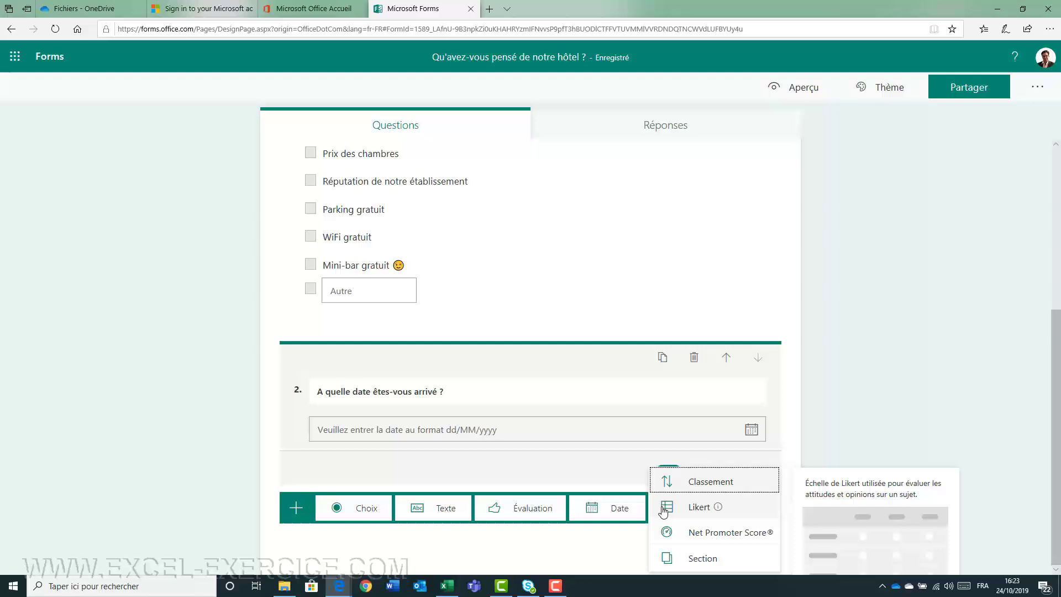
left_click(696, 483)
type("Classez ces services proposés par ordre de préférence")
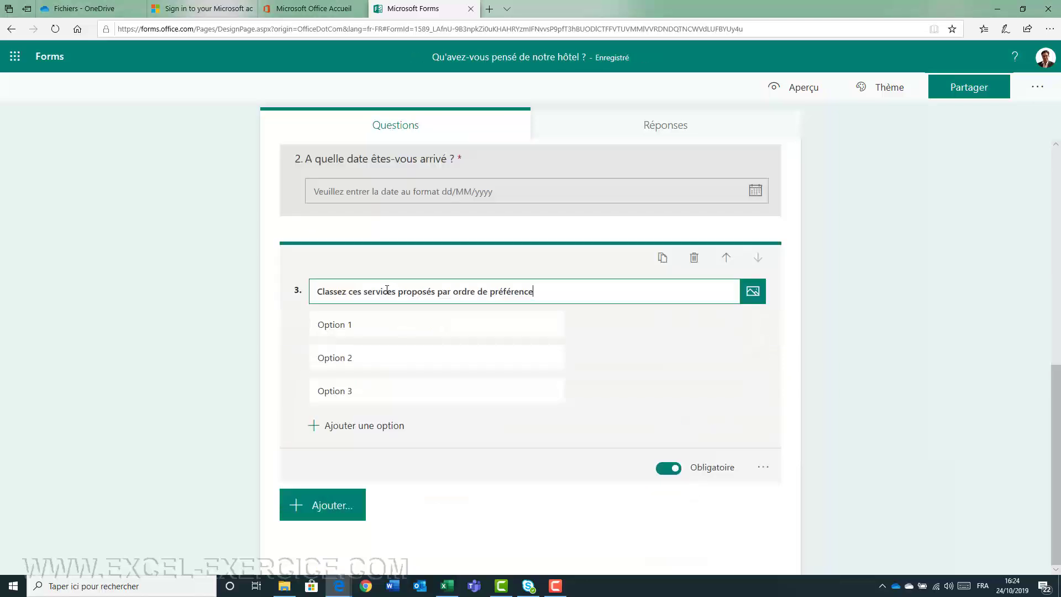
Name the ranking question's three options "Salle de sport", "WIFI gratuit" and "Parking gratuit".
left_click(378, 324)
type("Salle de sport")
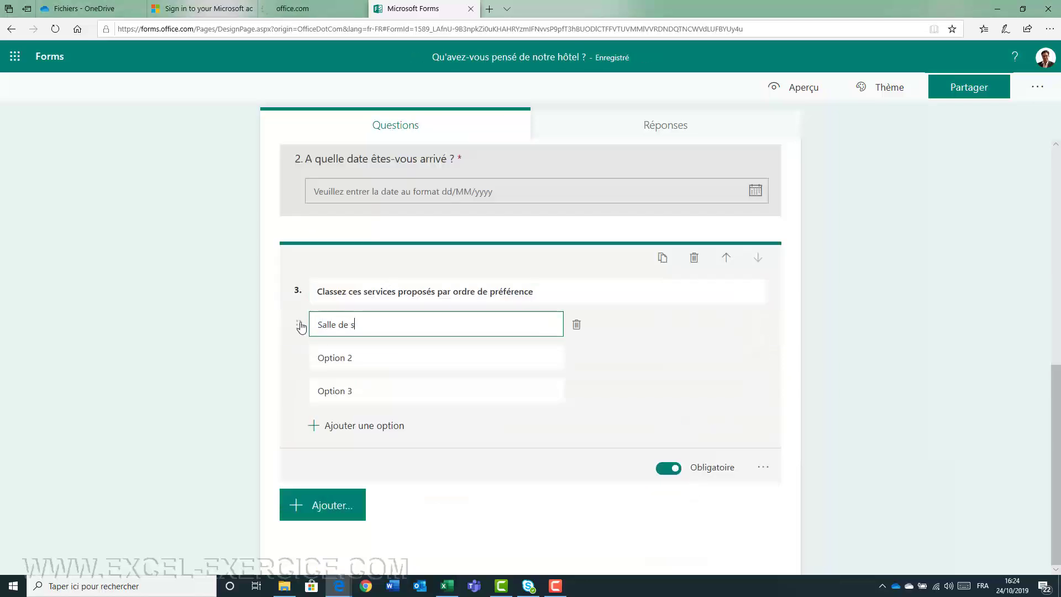
key("Tab")
key("Tab")
type("Wi")
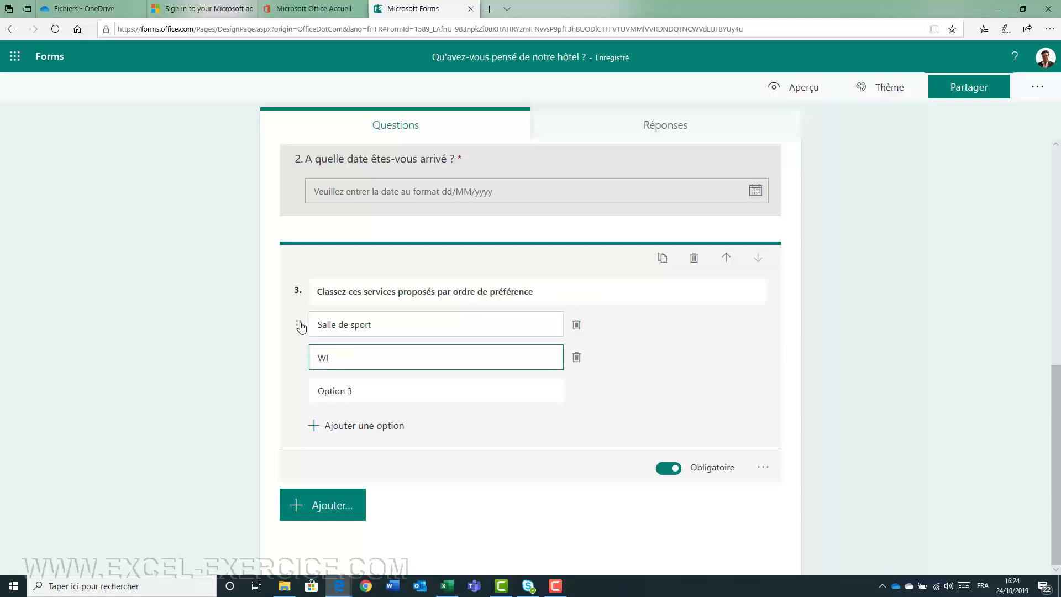
type("FI gratuit")
key("Tab")
key("Tab")
type("Parking")
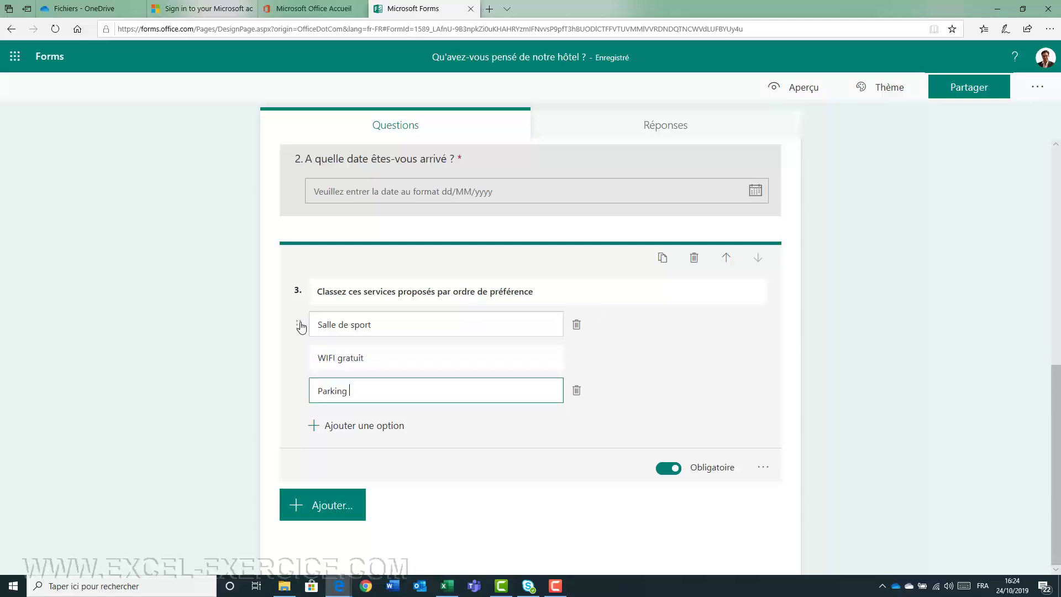
Add three more ranking options: "Room Service", "Télévision dans les chambres" and "Bar ouvert jusqu'à 22H".
key("Return")
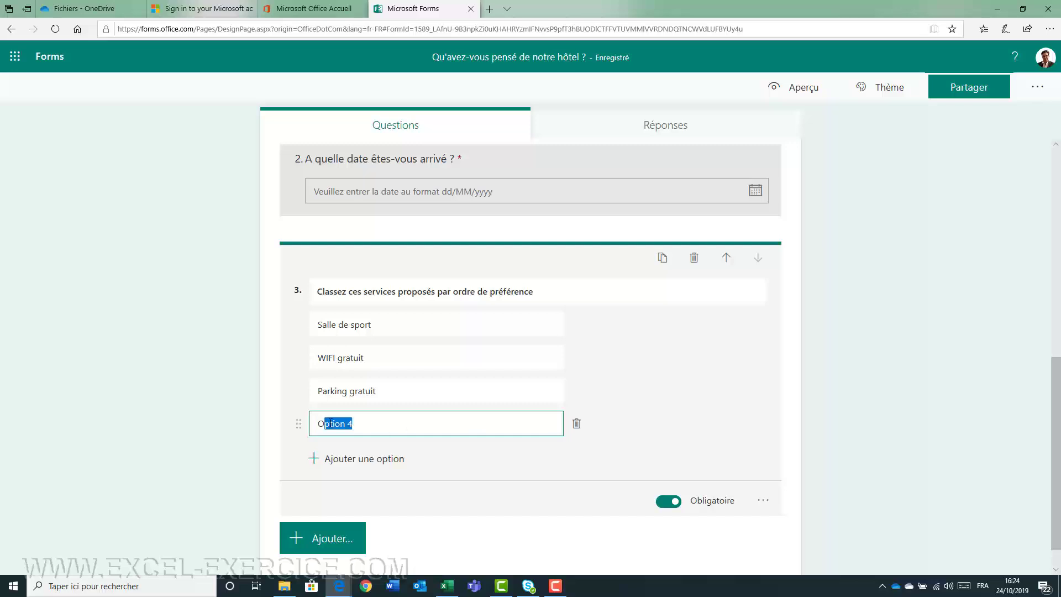
type("Rool")
type(" Service")
key("Return")
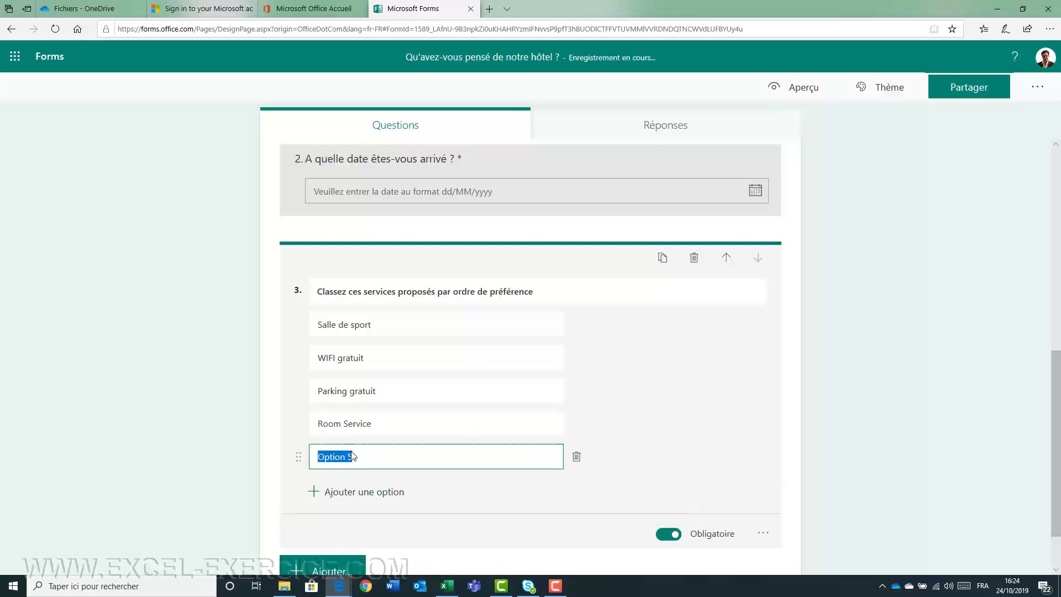
type("Télévision dans les chambres")
key("Return")
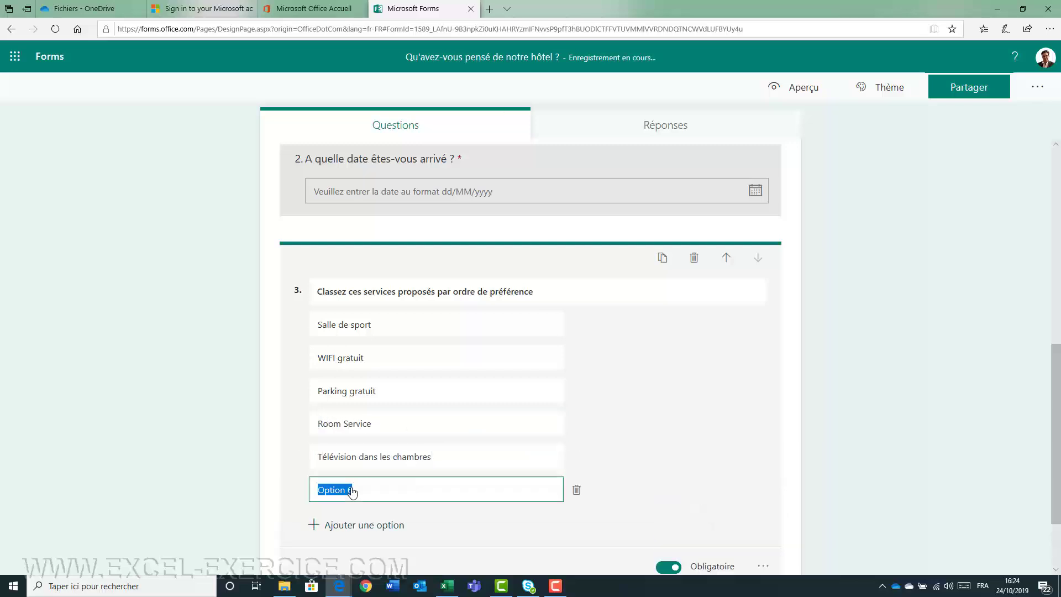
type("Bar ouvert jusqu'à 22H")
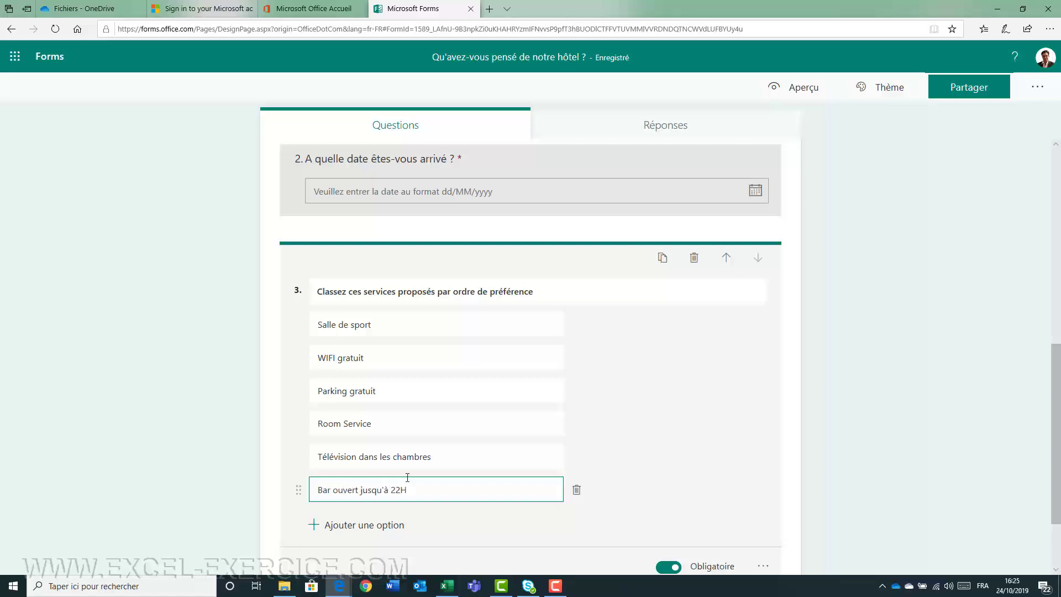
key("Tab")
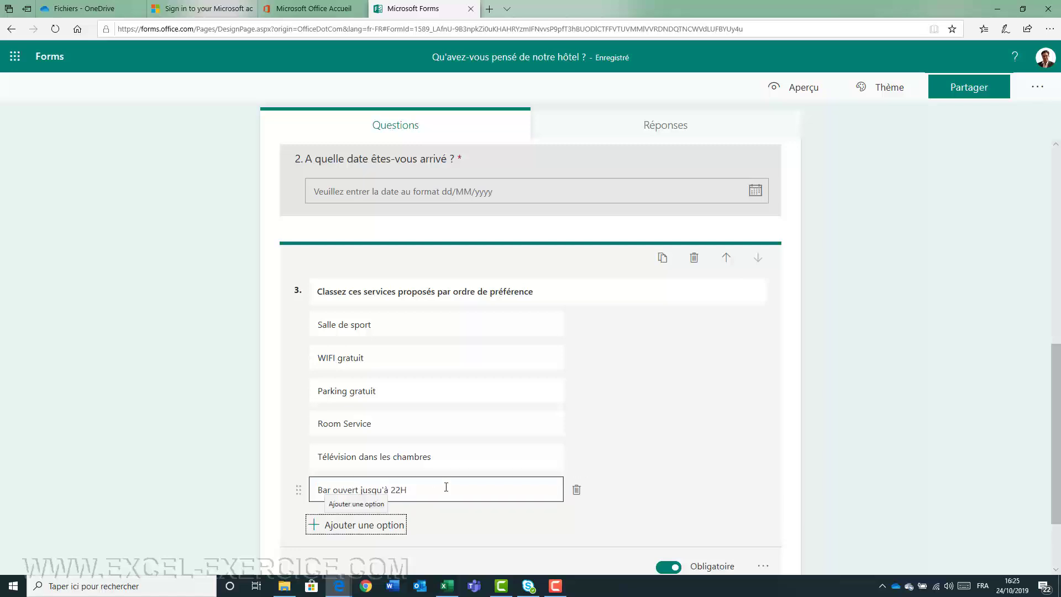
scroll(445, 487, "down", 2)
left_click(446, 487)
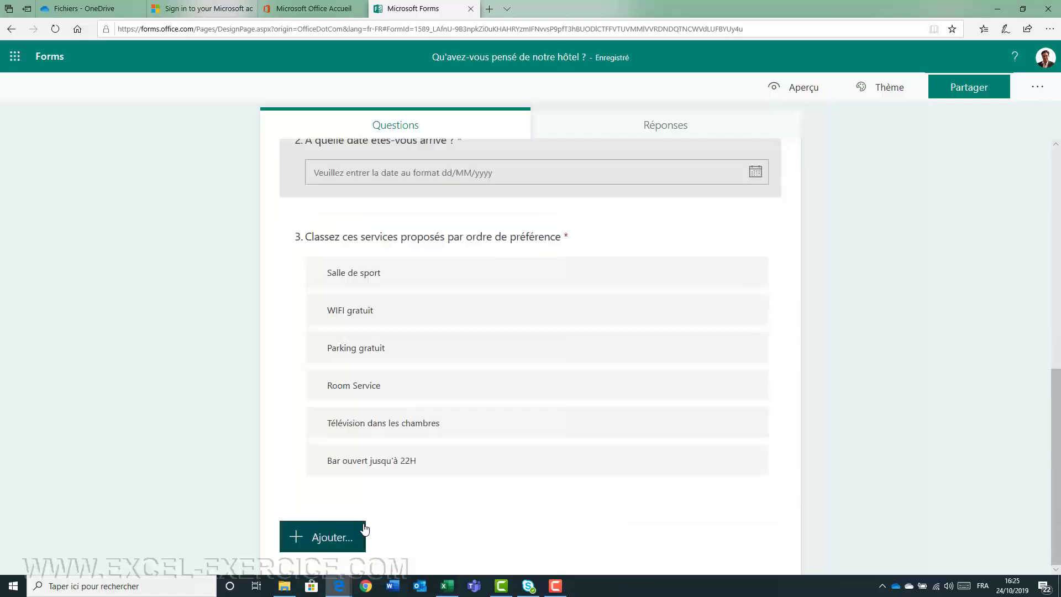
Add a Likert question worded "Donnez-nous vos appréciation sur les services suivants".
left_click(336, 539)
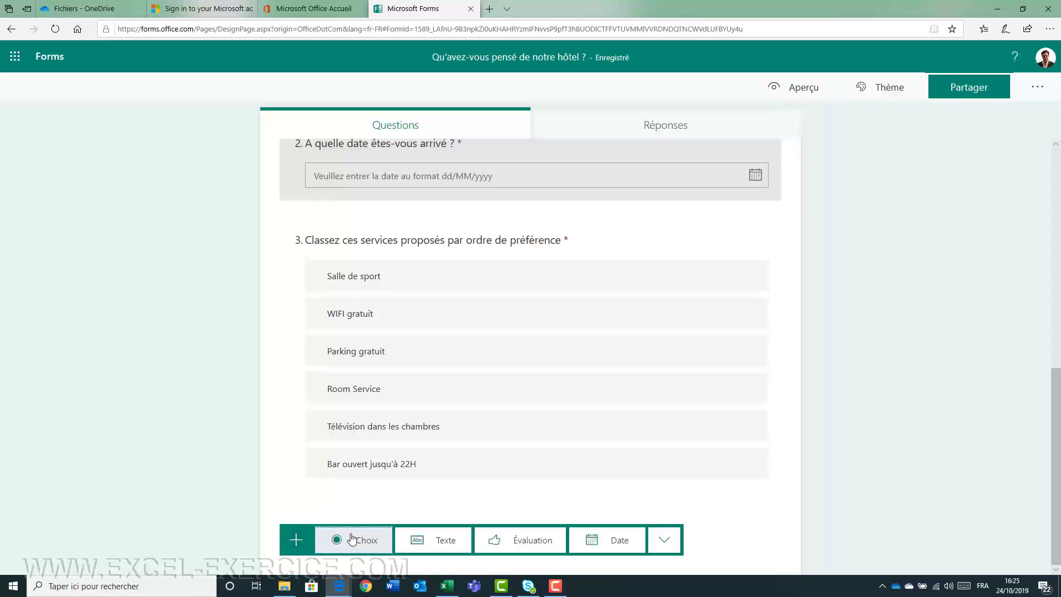
left_click(663, 542)
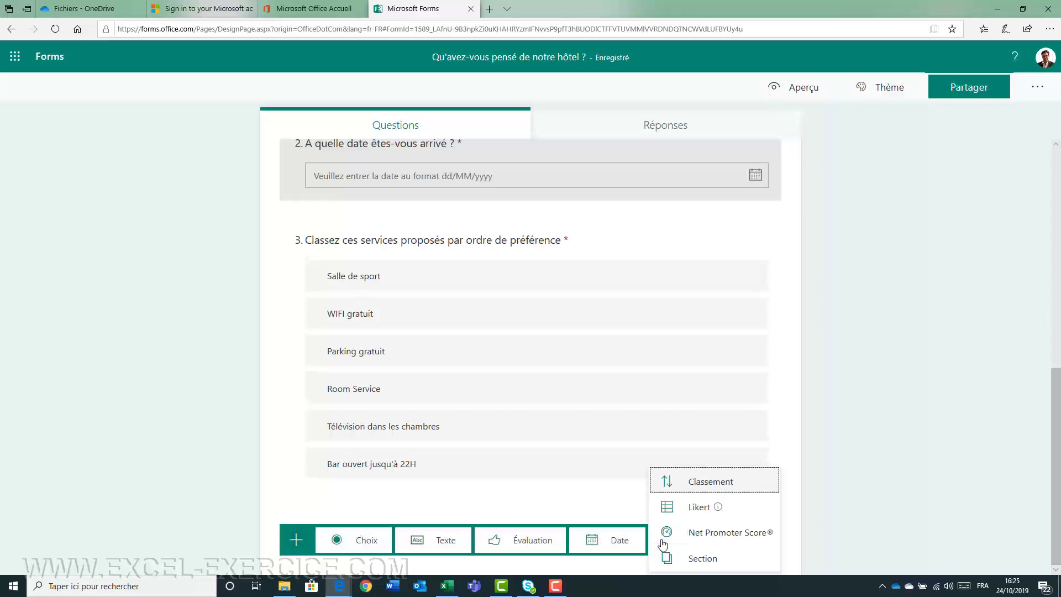
left_click(698, 507)
type("Donnez-nous vos appréciation sur les services suivants")
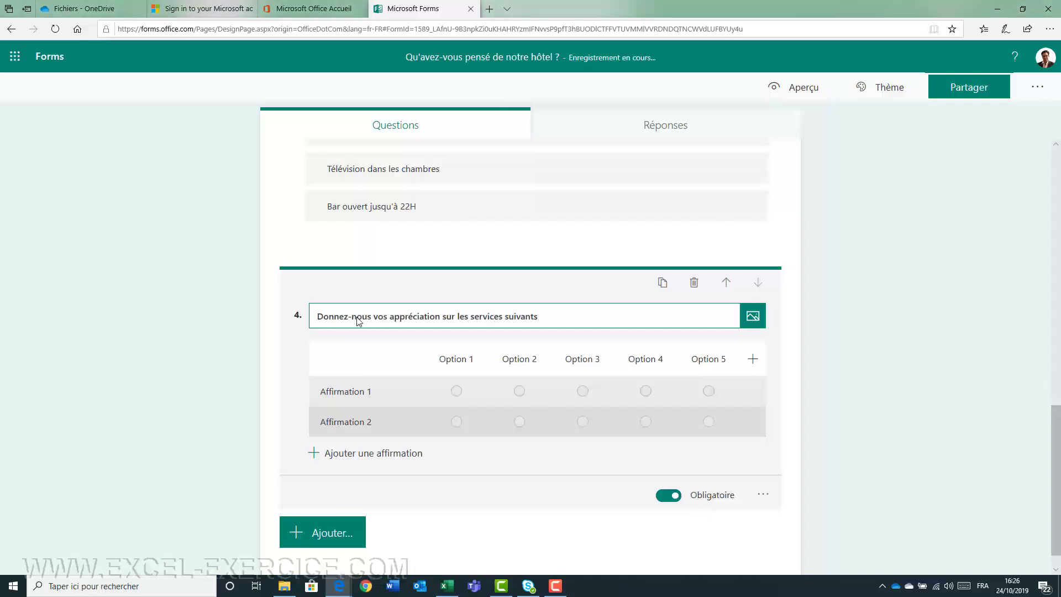
Name the Likert grid's five rating columns "Mauvais", "Passable", "Neutre", "Bien" and "Très bien".
left_click(455, 358)
type("Mauvai")
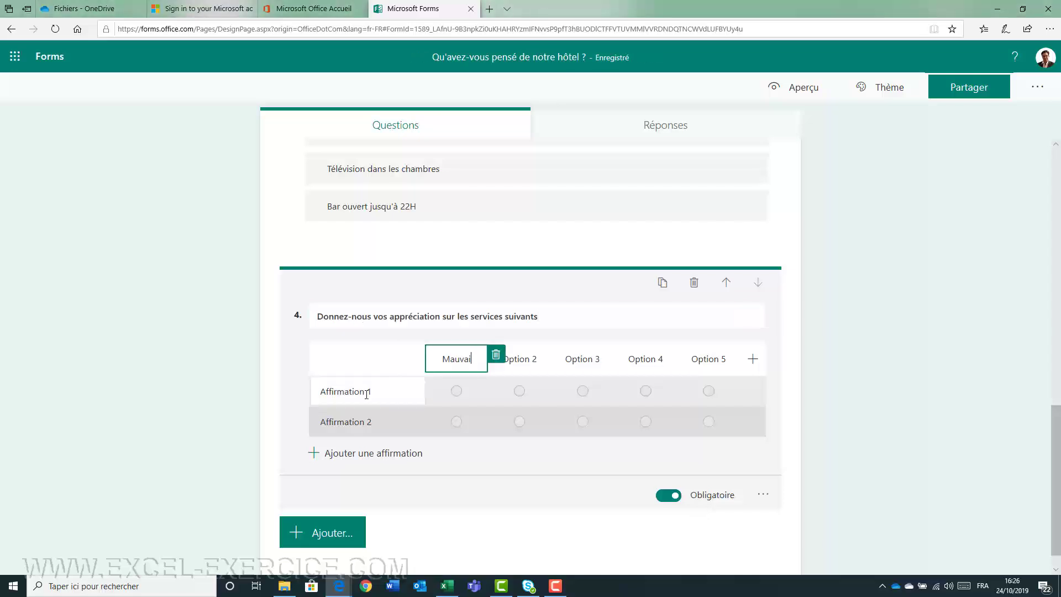
type("s")
key("Tab")
type("Passable")
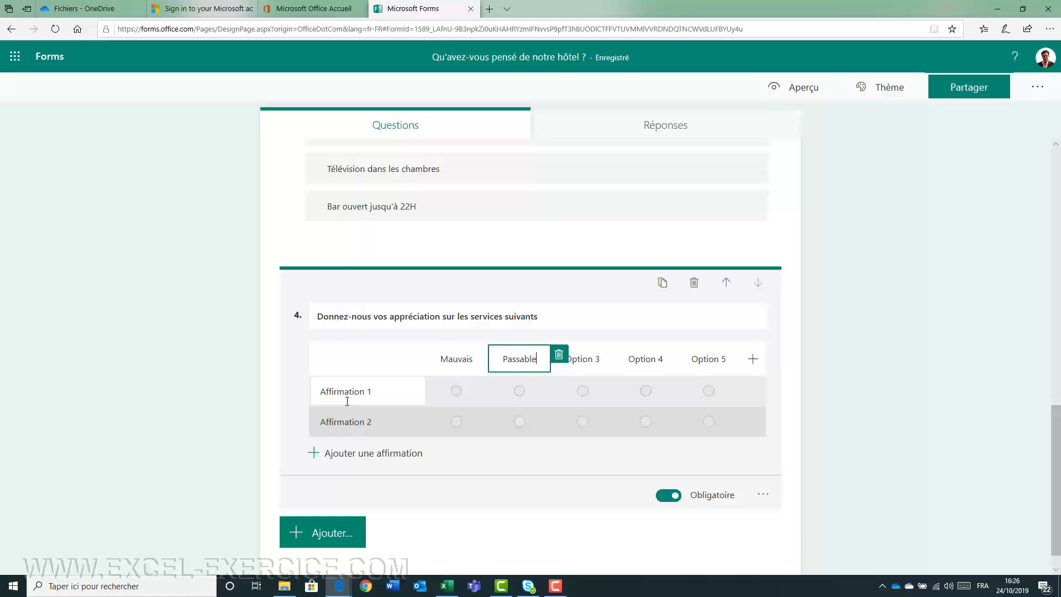
key("Tab")
type("Neutre")
key("Tab")
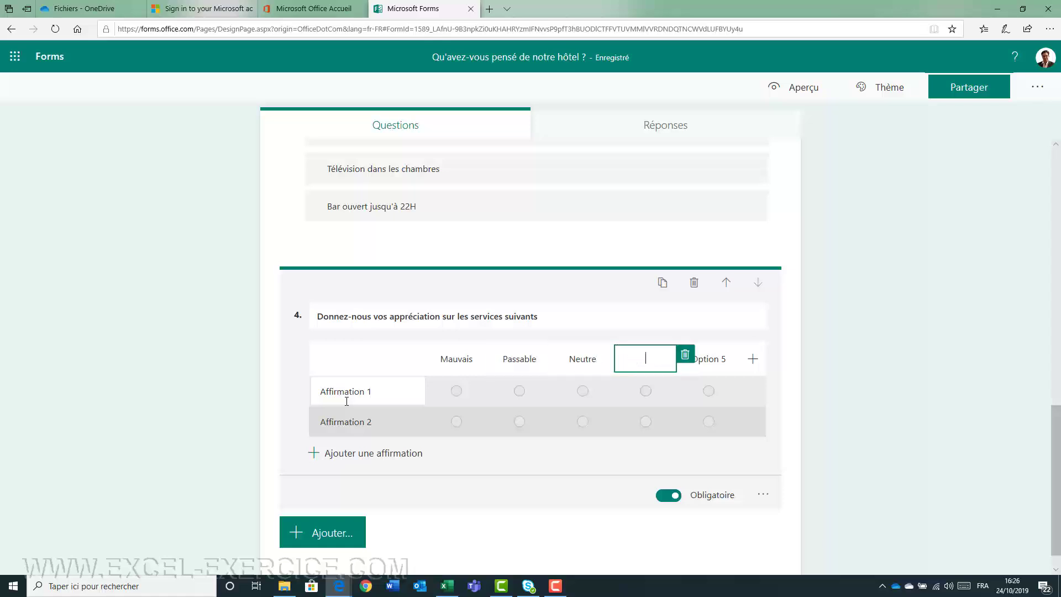
type("Bien")
key("Tab")
type("Très bien")
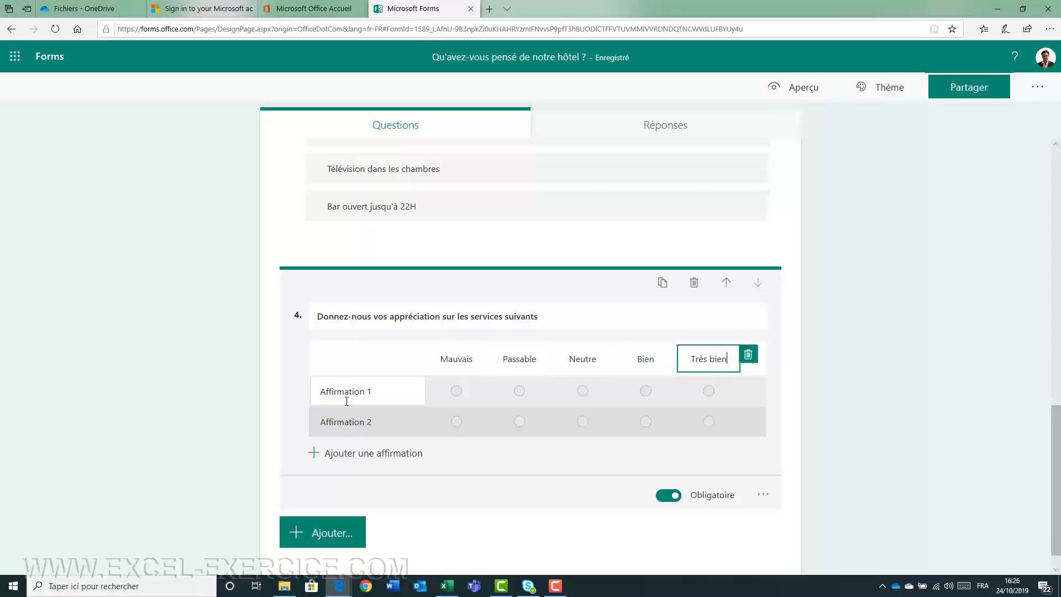
key("Tab")
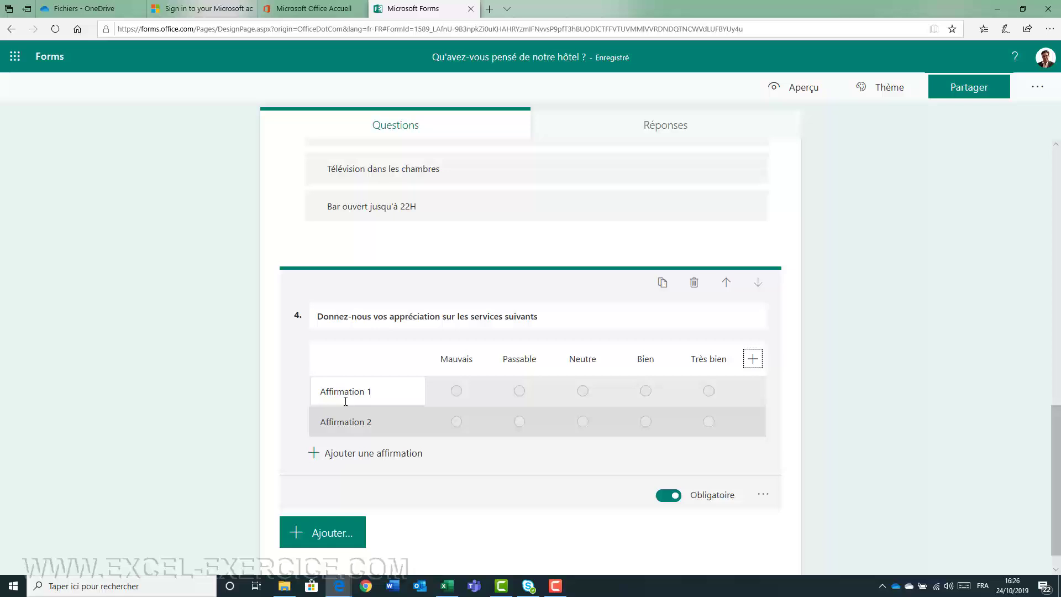
Add a sixth rating column to the Likert grid and delete it again.
left_click(752, 360)
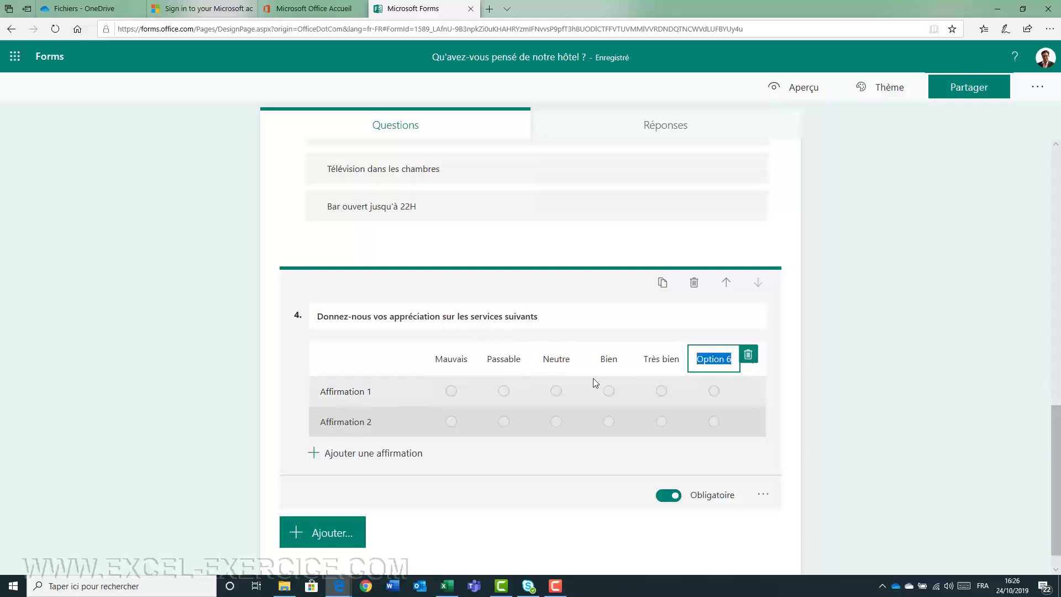
left_click(749, 355)
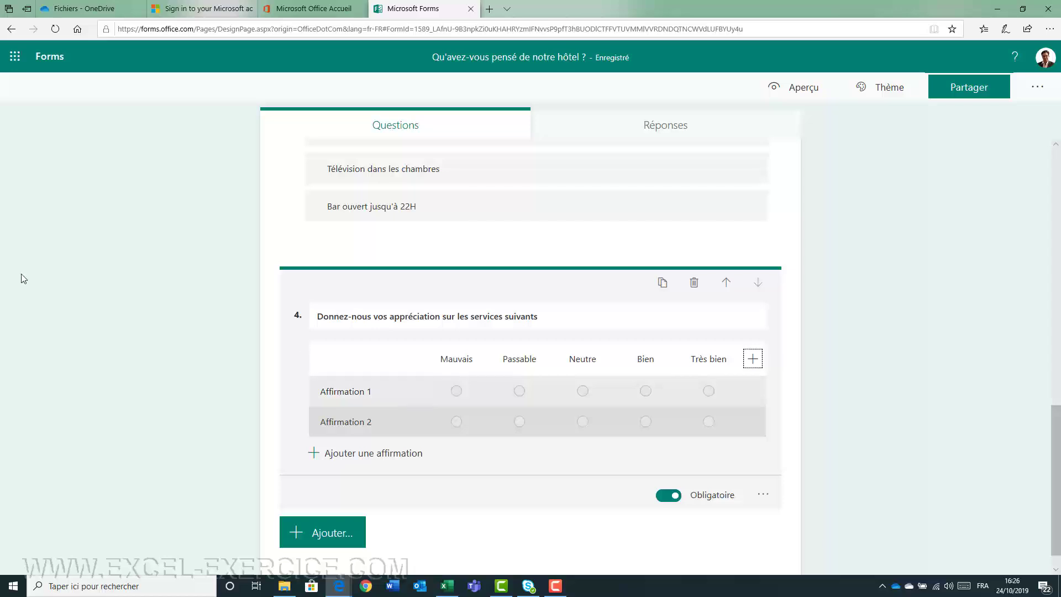
Name the Likert grid's first two statements "Propreté des chambres" and "Propreté de la salle de bains2".
left_click_drag(378, 390, 288, 389)
type("Propreté des chambres")
left_click_drag(367, 422, 312, 423)
type("Propreté de la salle de bains2")
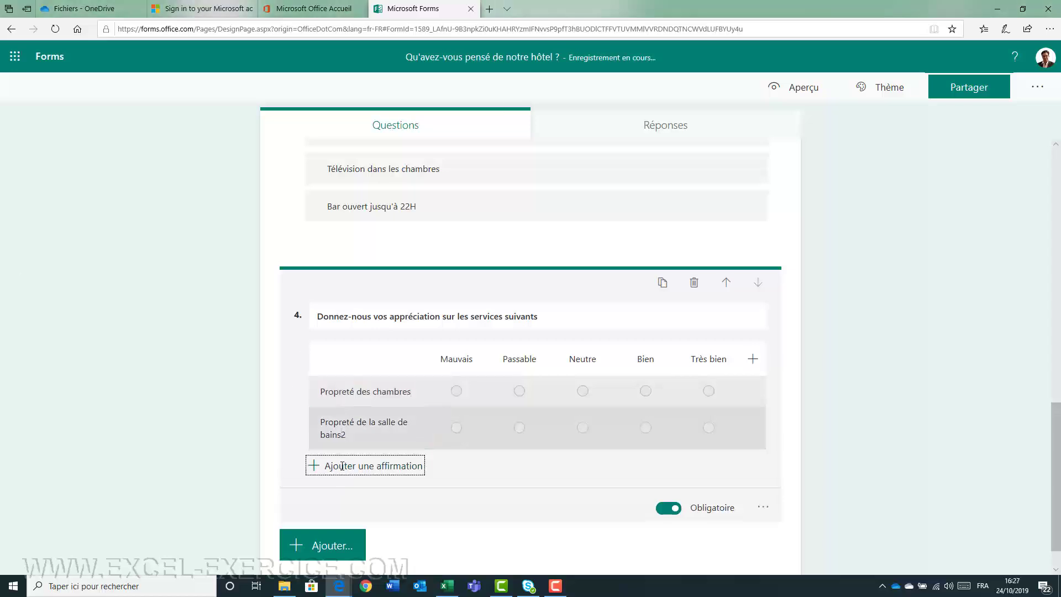
Add the statements "Qualité des repas", "Choix des menus" and "Accueil à la réception", and remove the stray "2" after "bains".
key("Return")
type("Qualité des repas")
key("Return")
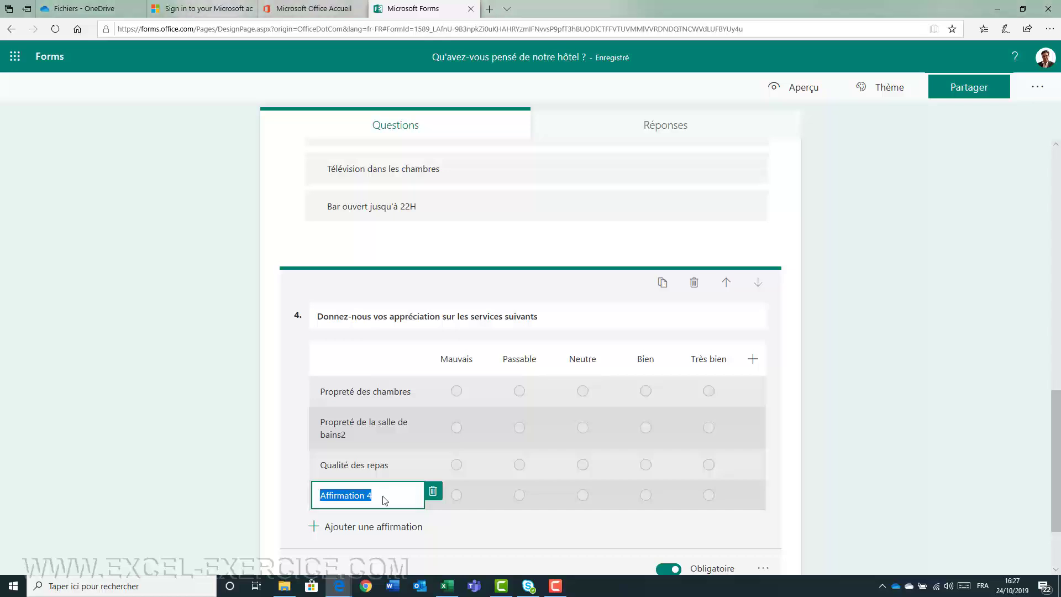
type("Choix des menus")
key("Return")
type("Accueil à la réception")
scroll(421, 507, "down", 1)
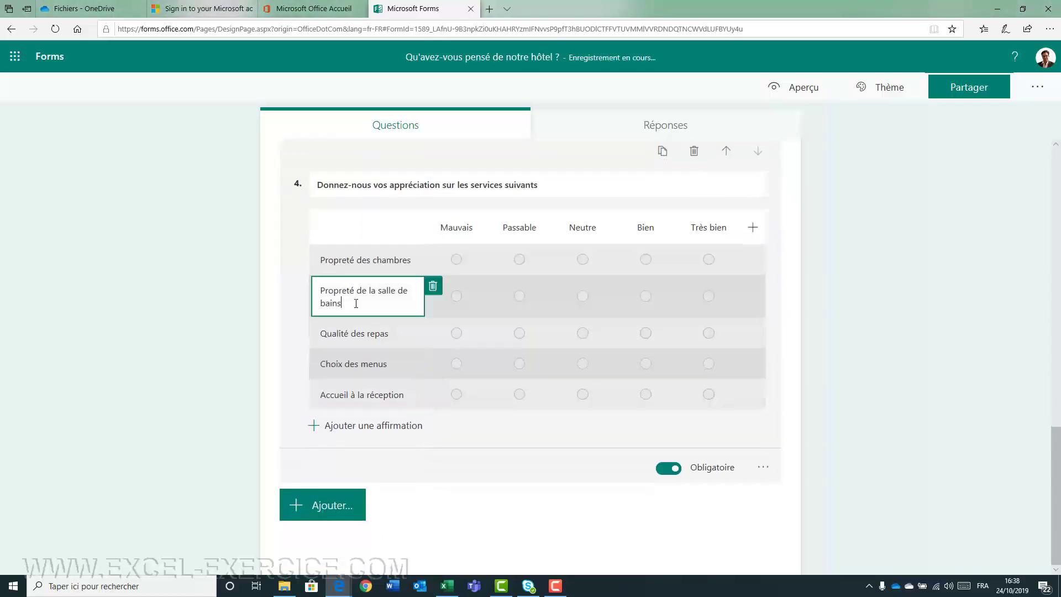
key("Tab")
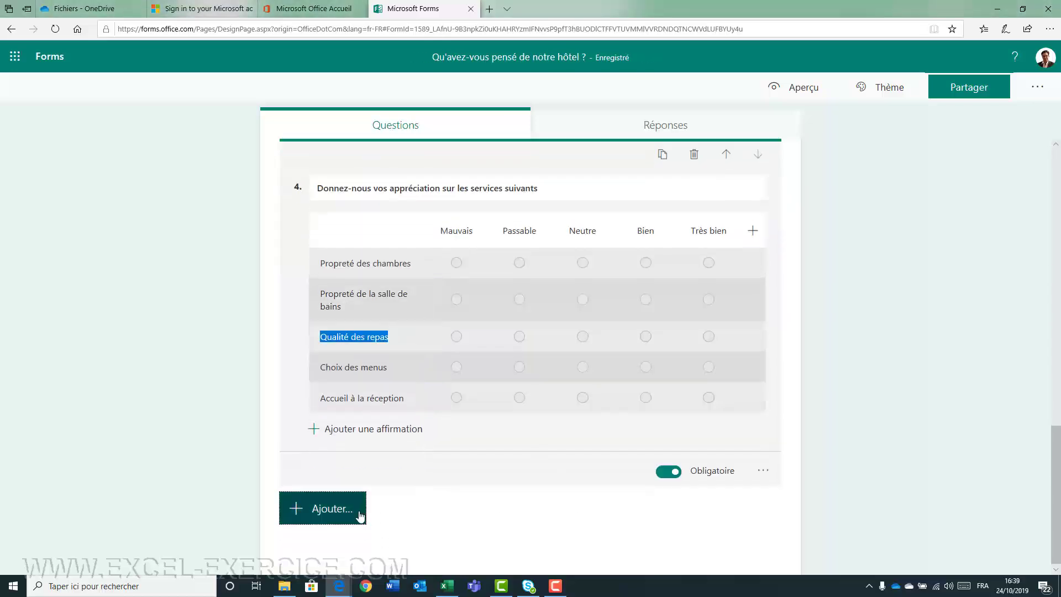
Add a rating question below the Likert grid and set its number of levels to 10.
left_click(310, 513)
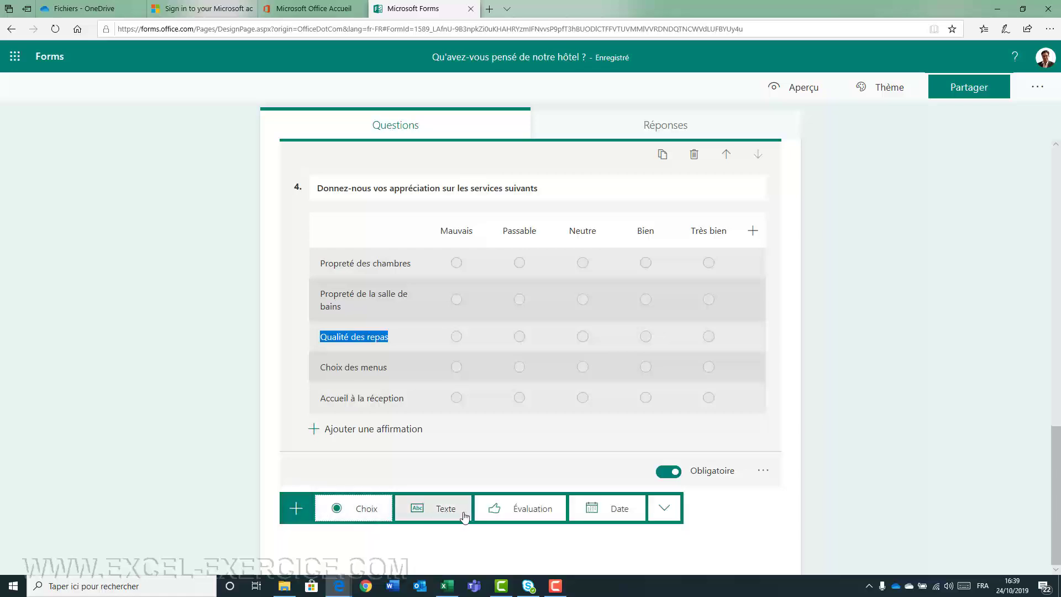
left_click(526, 508)
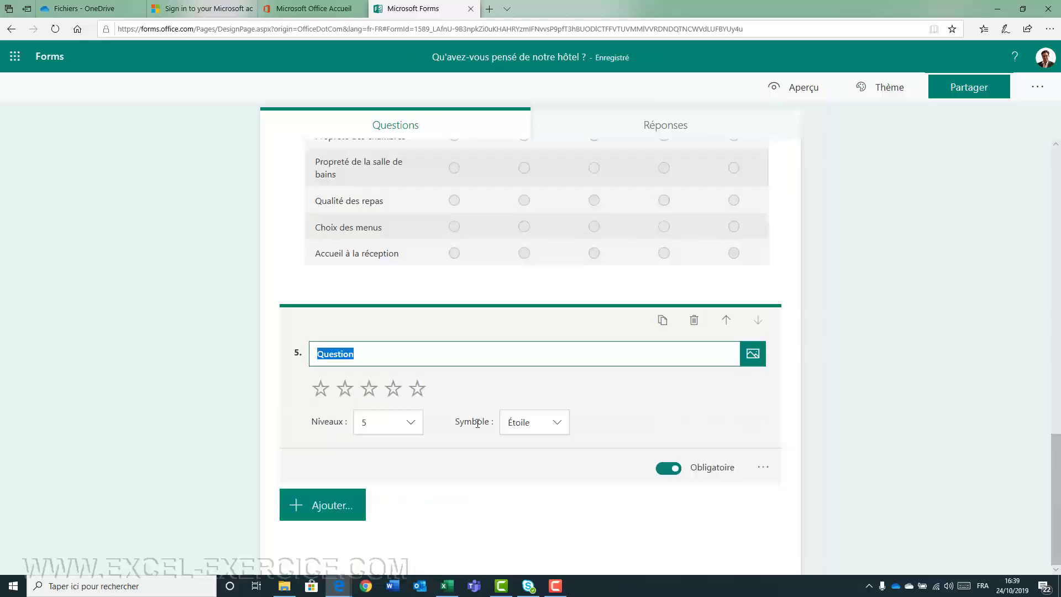
left_click(411, 421)
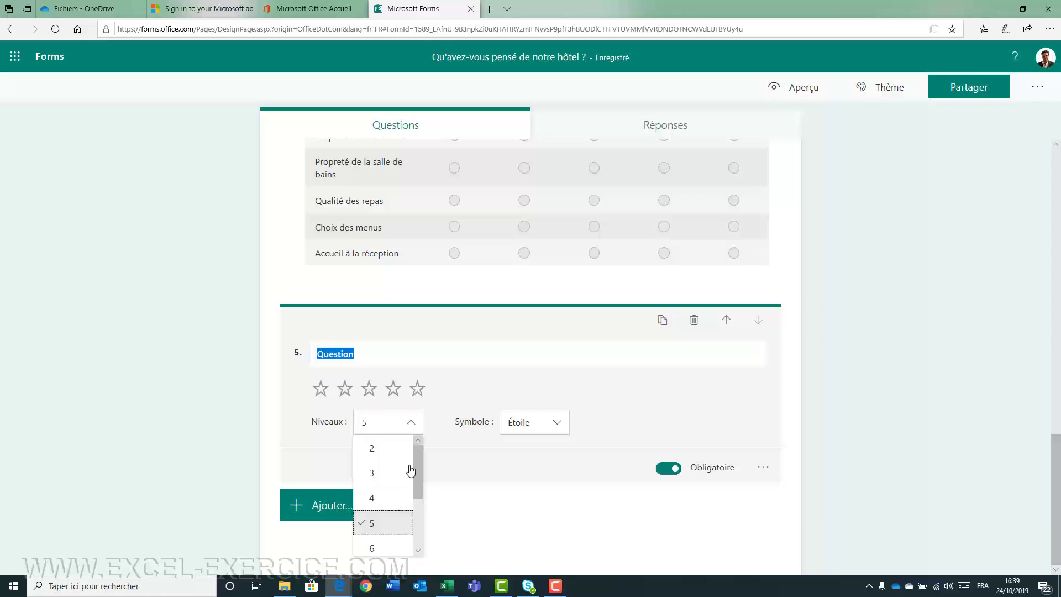
left_click_drag(416, 466, 417, 503)
scroll(392, 530, "down", 3)
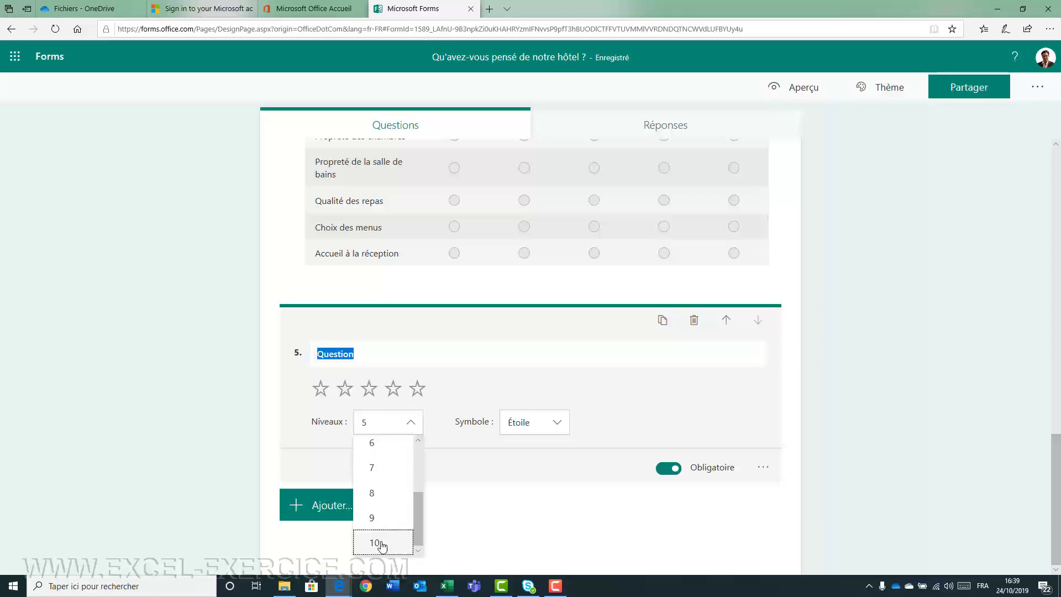
left_click(385, 542)
Switch the rating question's symbol to Nombre and back to Étoile.
left_click(555, 424)
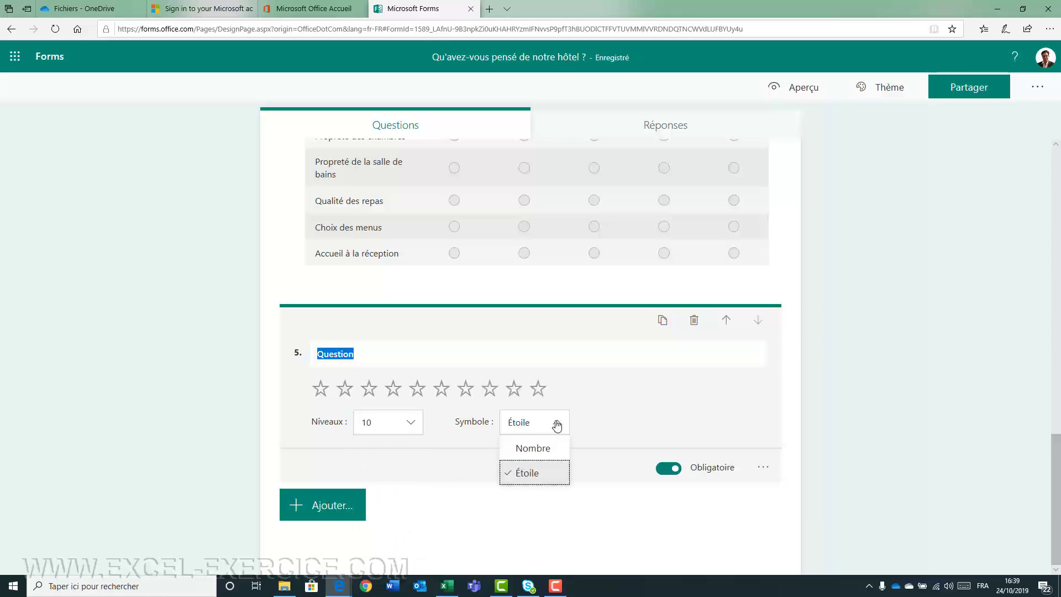
left_click(539, 445)
left_click(554, 439)
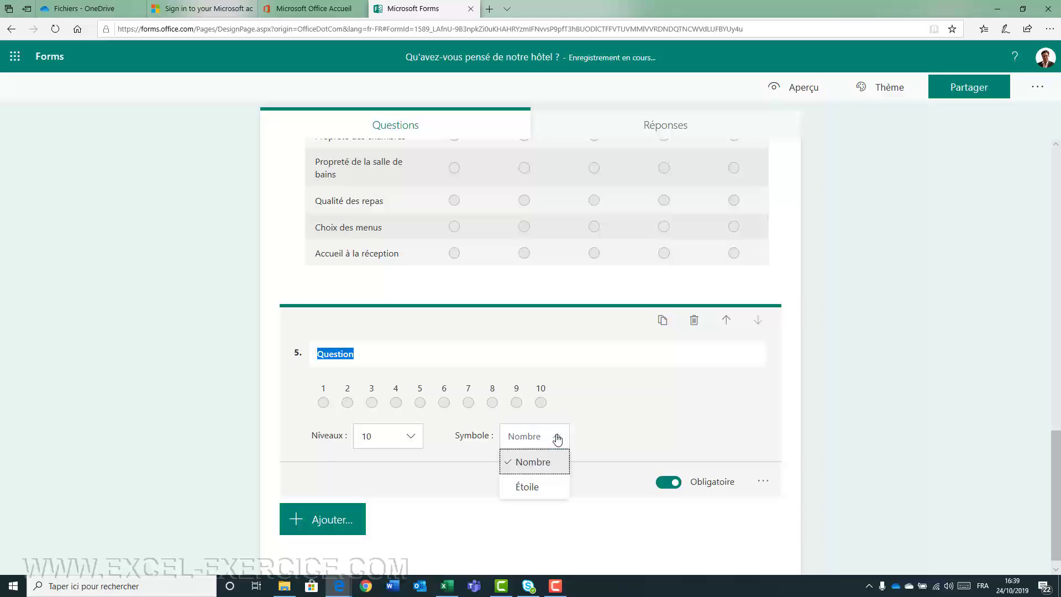
left_click(525, 486)
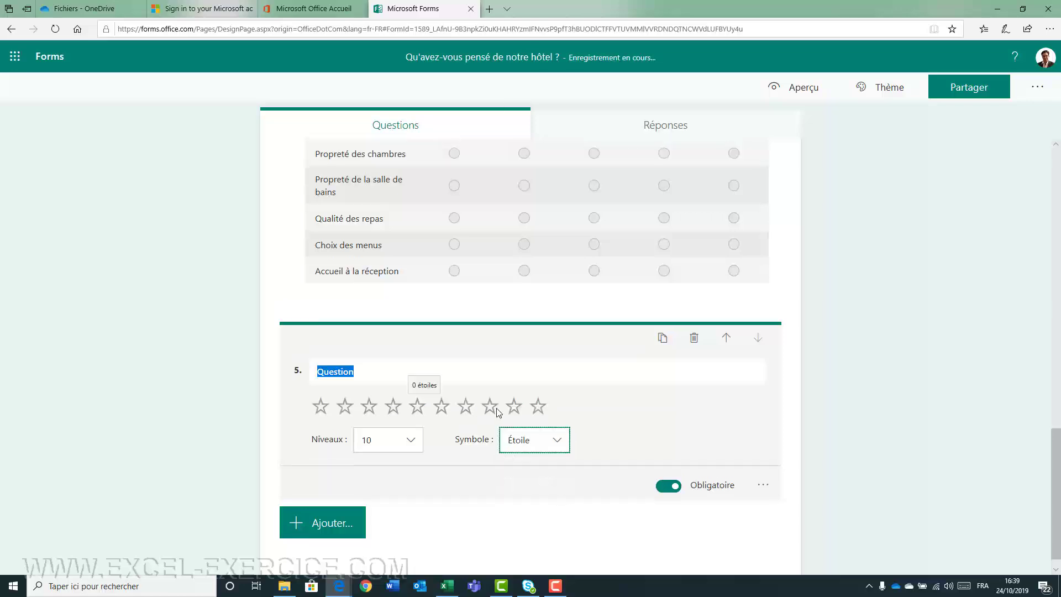
Word the rating question "Quelle note globale donnez-vous à votre séjour dans notre établissement ?".
left_click(367, 374)
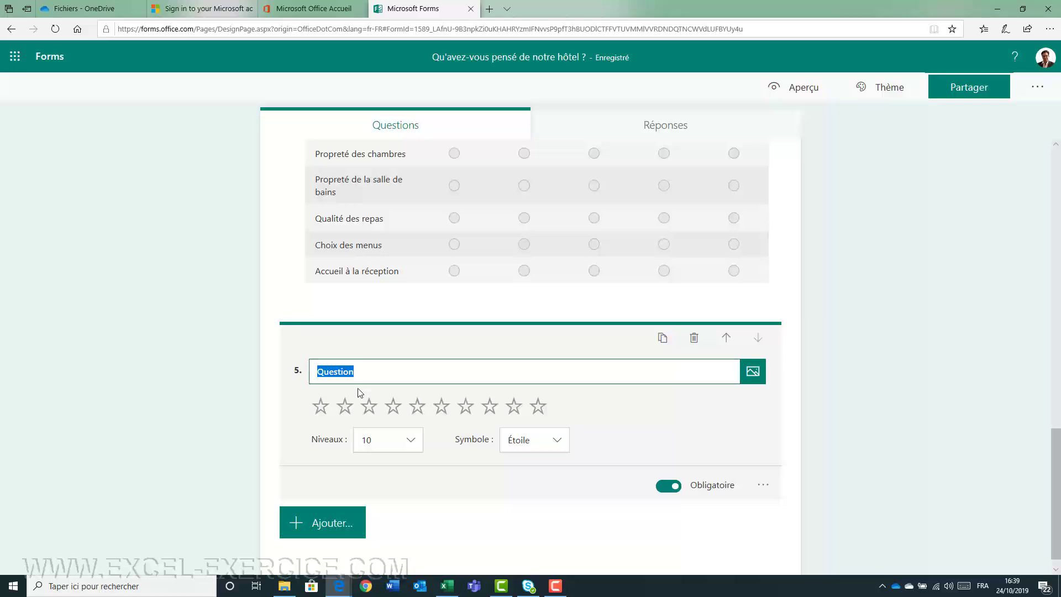
type("Quelle note globale donnez-vous à votre séjour dans notre établissement ?")
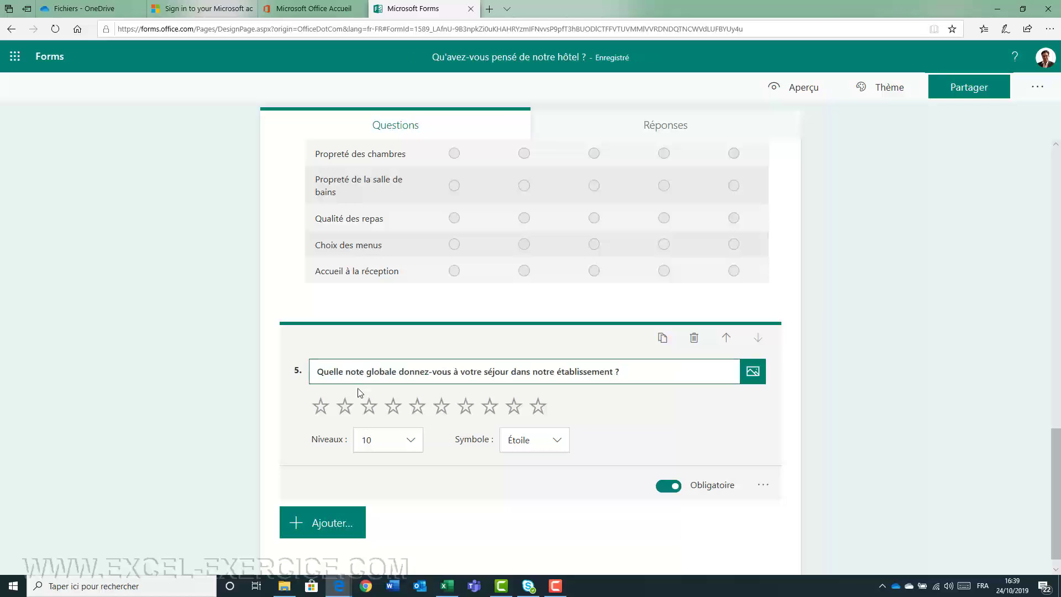
Add a Net Promoter Score question after the overall rating question.
left_click(336, 526)
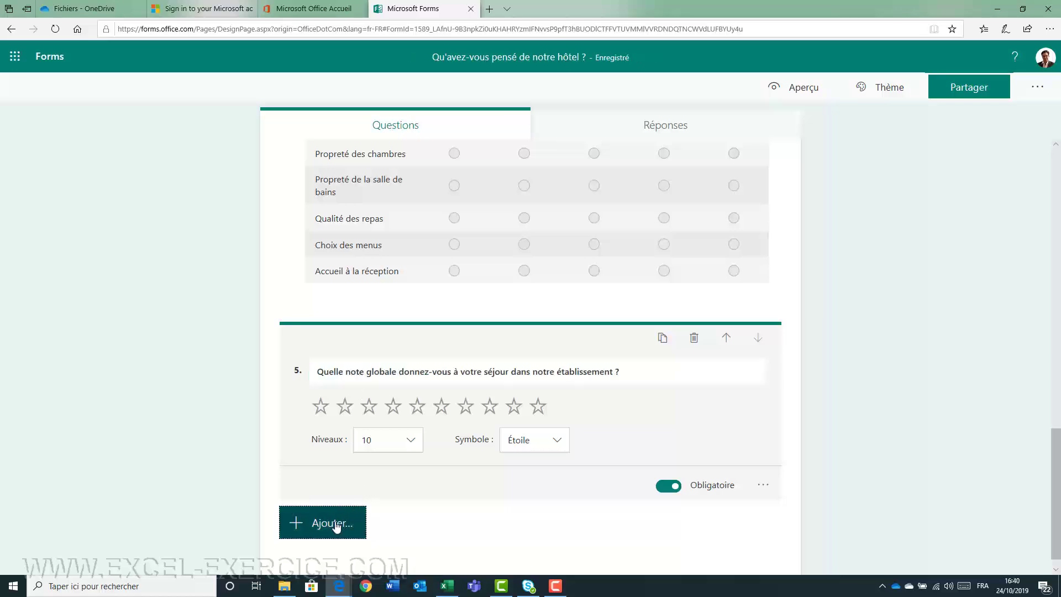
left_click(668, 524)
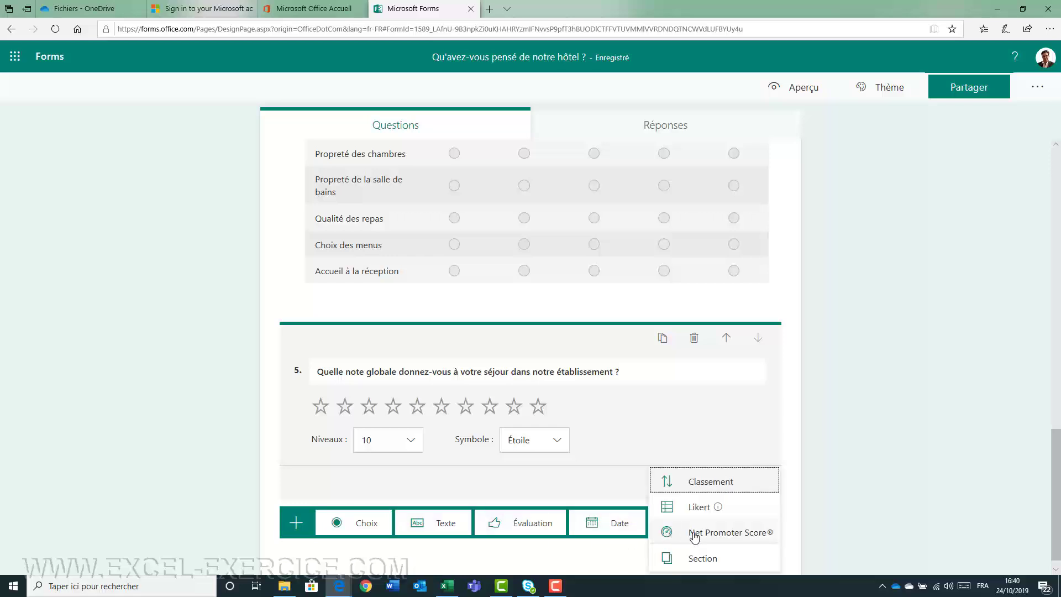
left_click(695, 533)
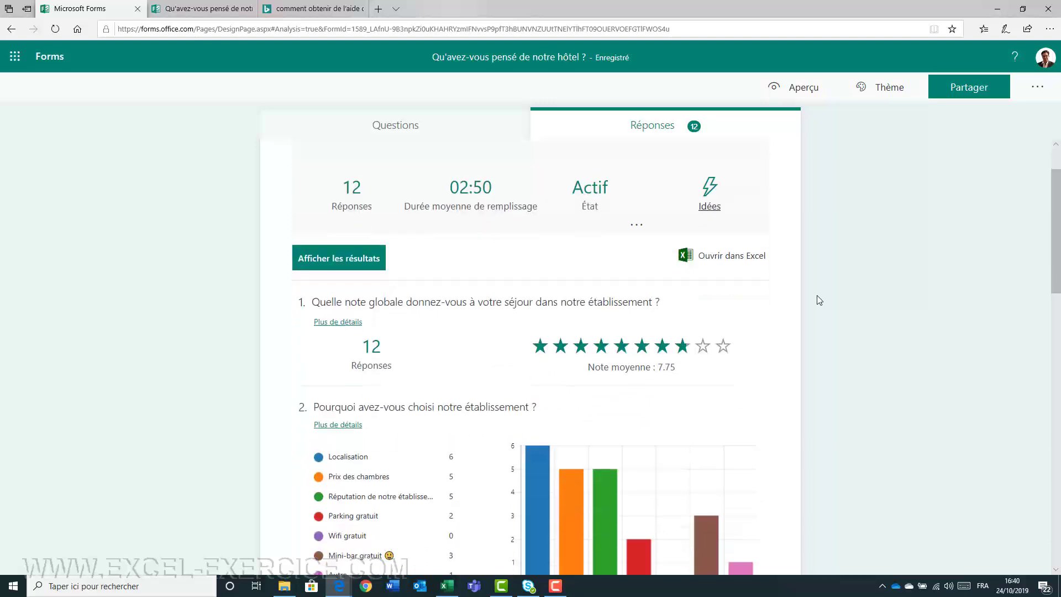
Examine the survey's response charts and the individual scores given to the recommendation question, and close the details.
scroll(816, 295, "down", 3)
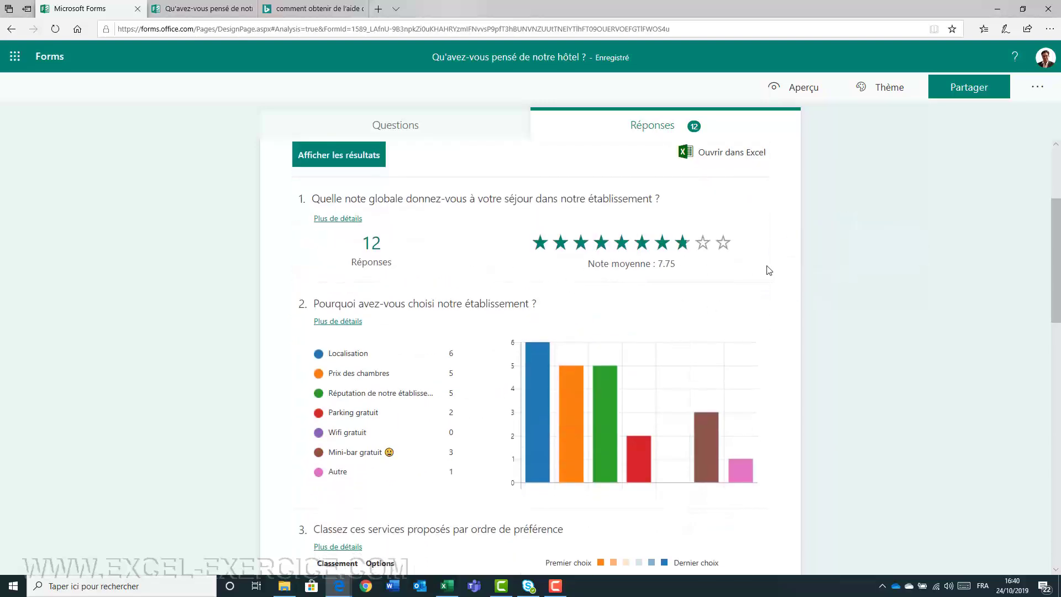
scroll(769, 270, "down", 15)
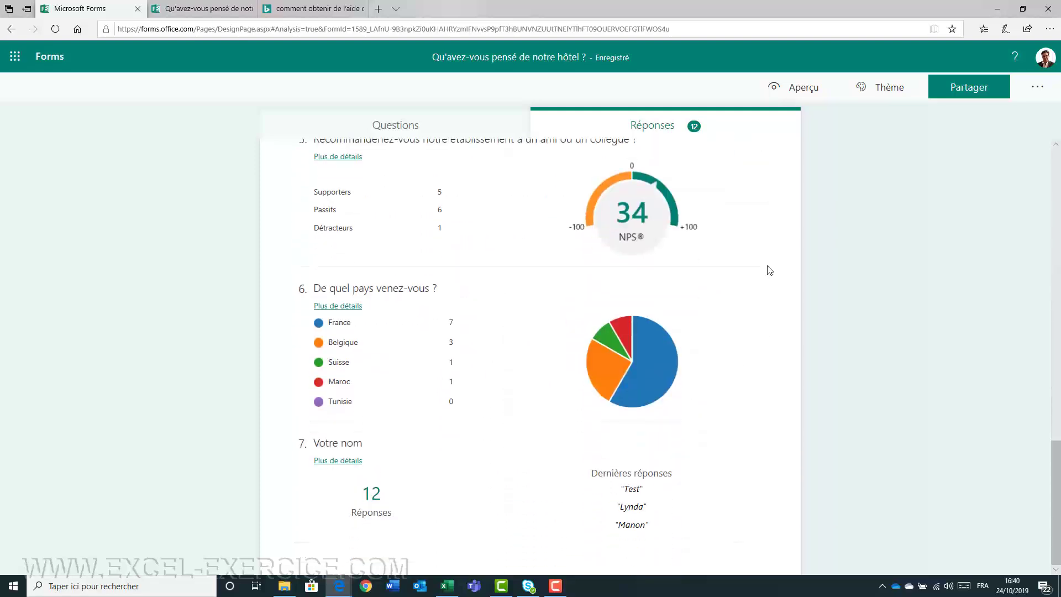
scroll(769, 270, "up", 2)
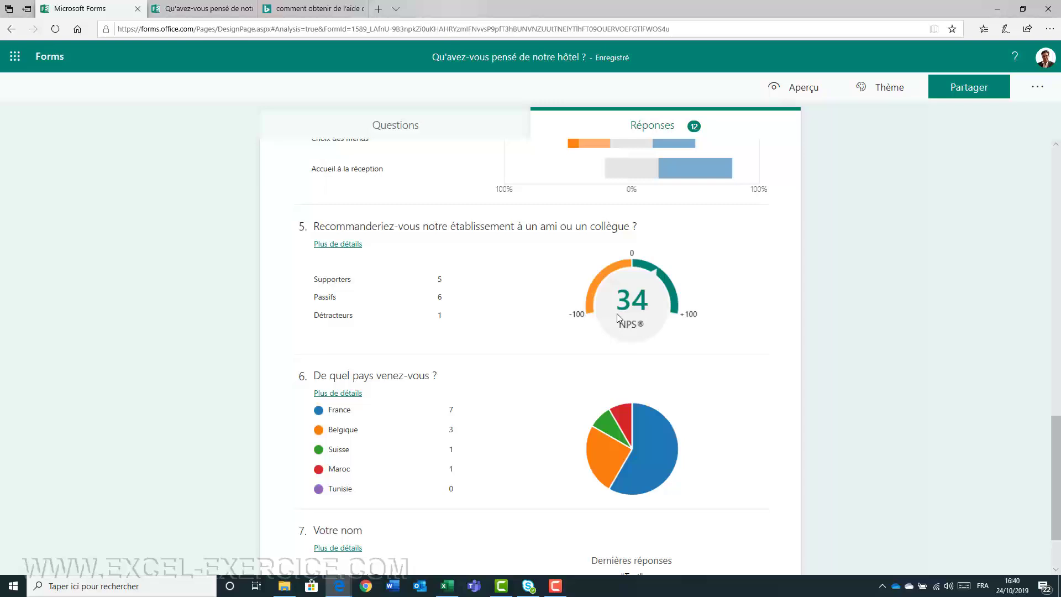
left_click(350, 244)
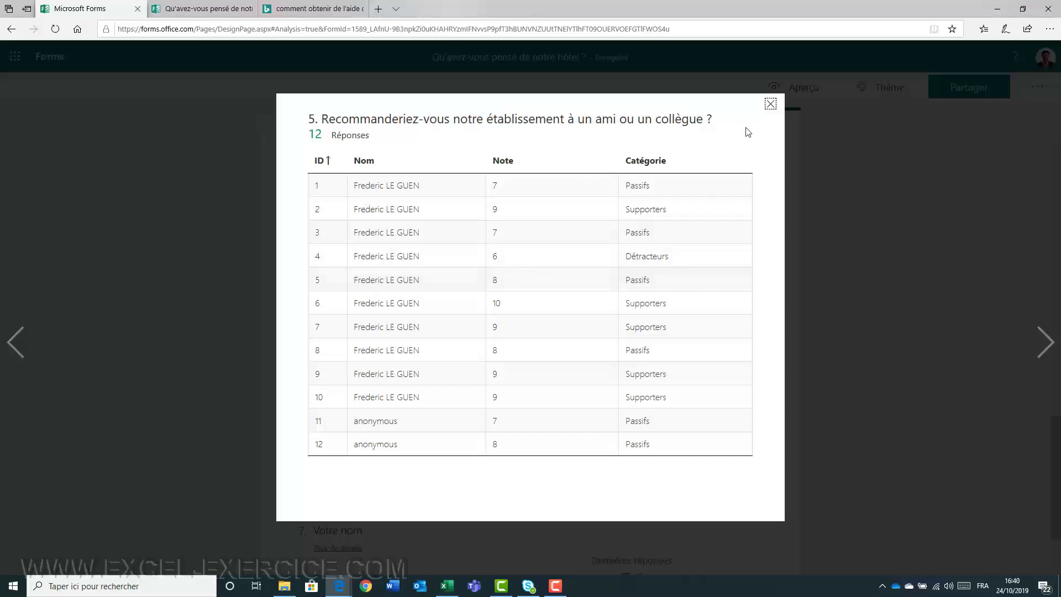
left_click(771, 104)
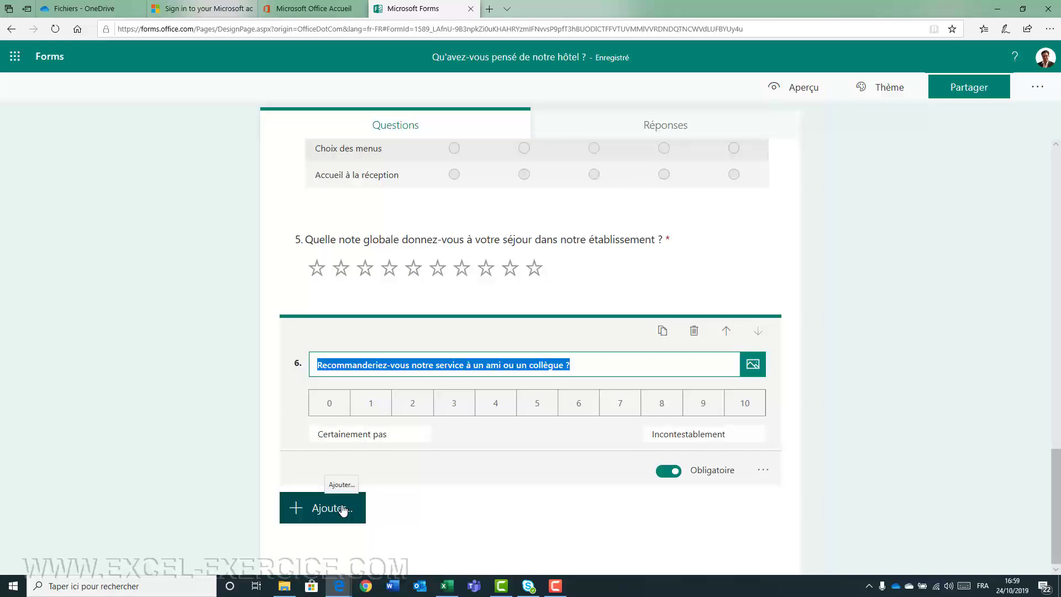
Add a new section after the Net Promoter Score question and title it "Vos informations".
left_click(343, 509)
left_click(665, 509)
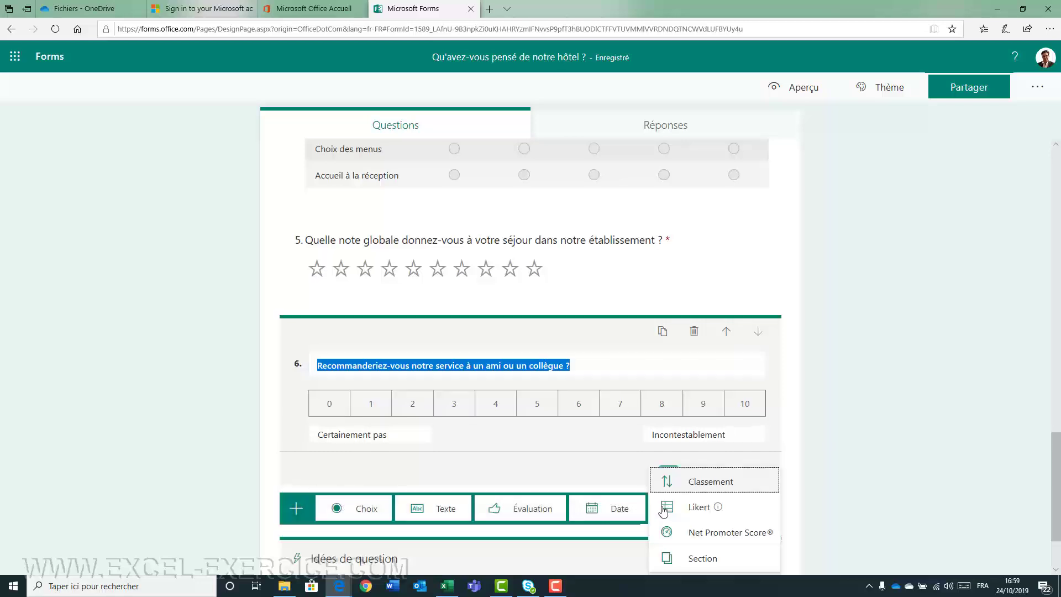
scroll(703, 514, "down", 2)
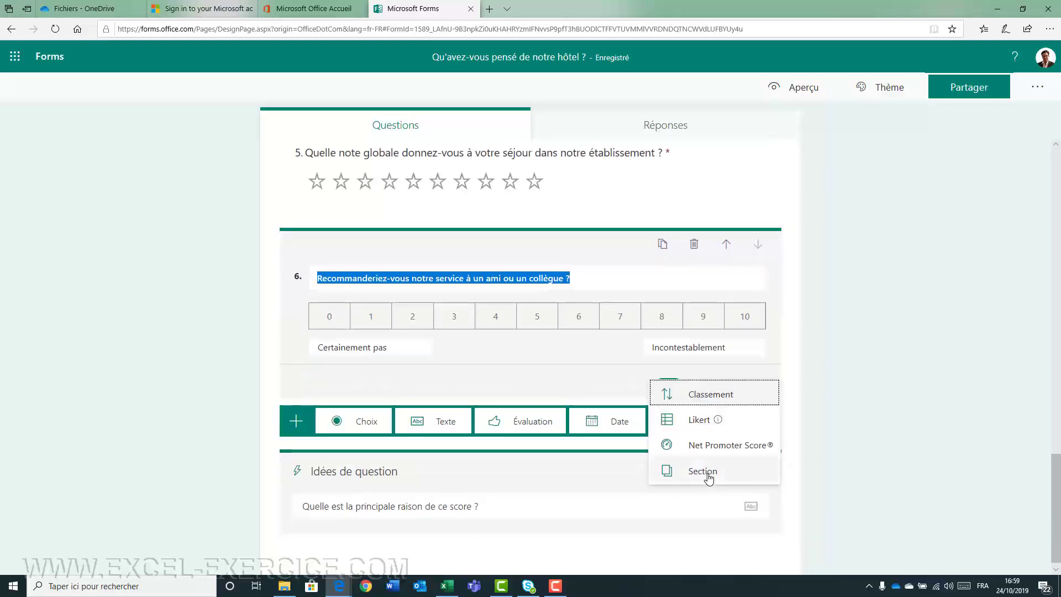
left_click(709, 478)
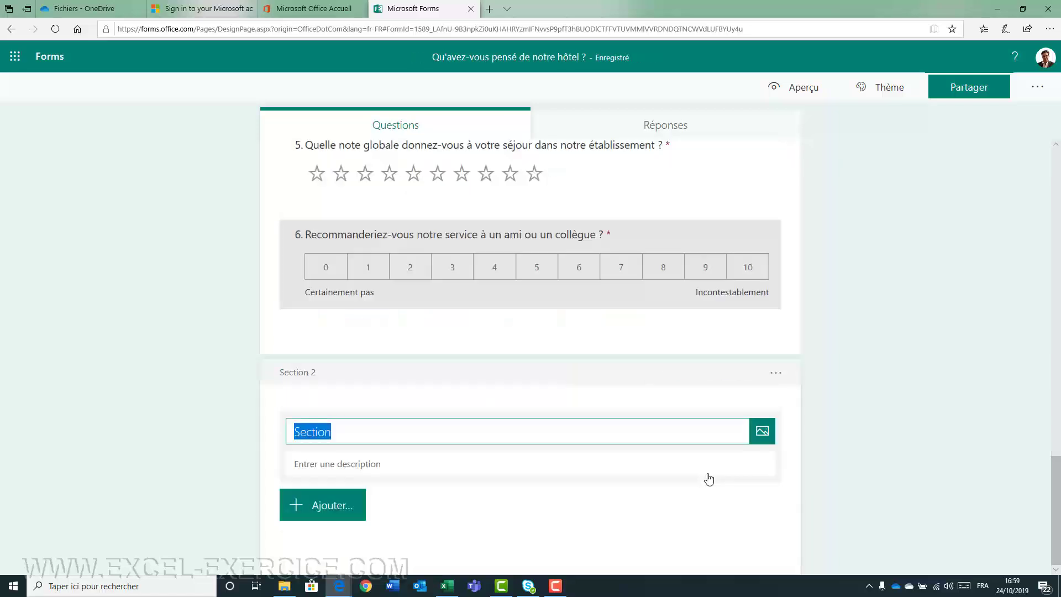
type("V")
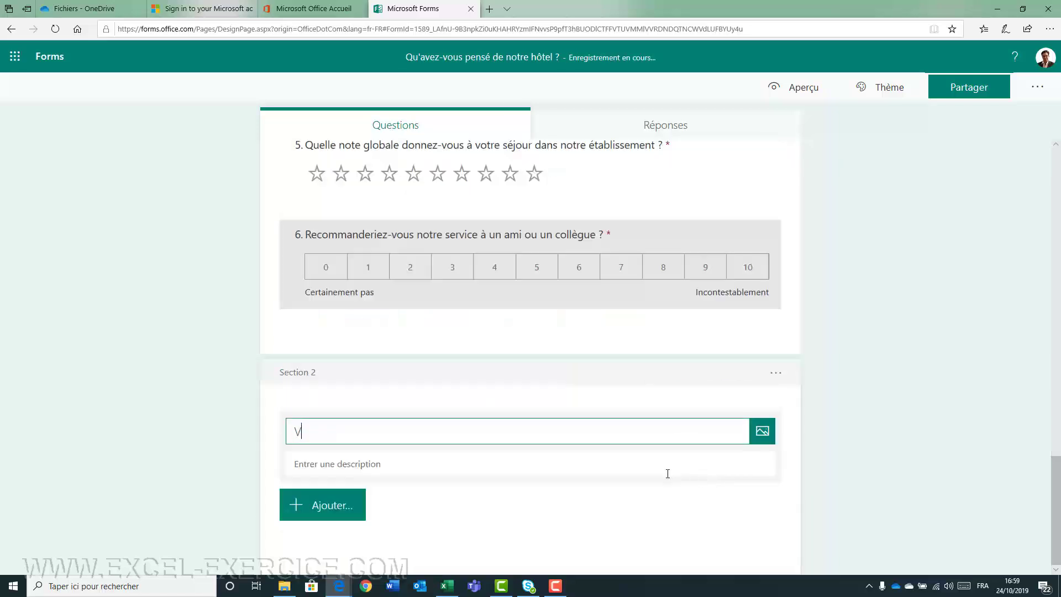
type("os informations")
key("Tab")
Add a choice question worded "De quel pays venez-vous ?" to the "Vos informations" section.
left_click(357, 520)
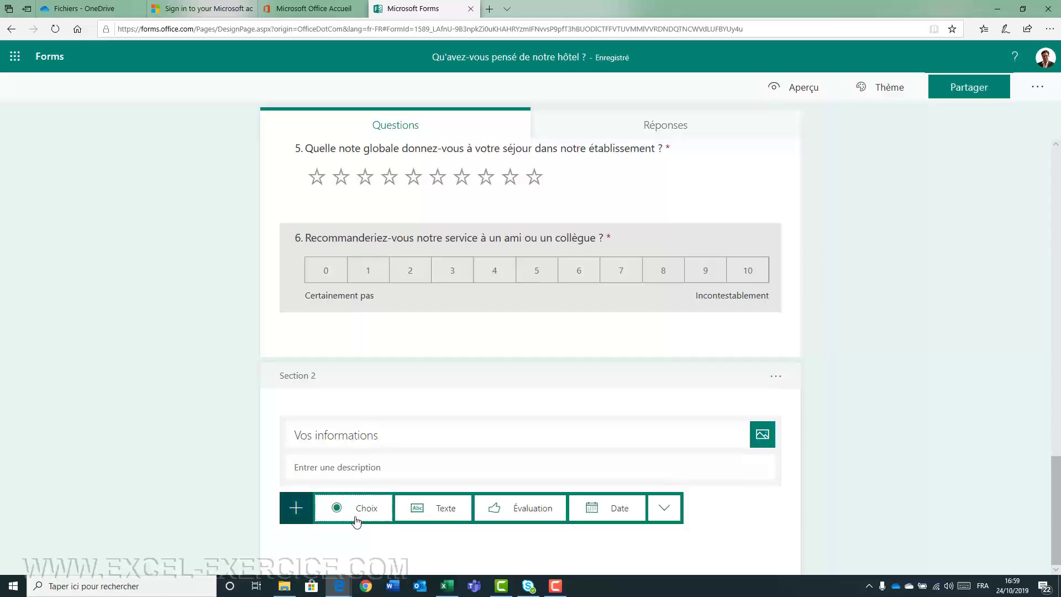
left_click(358, 508)
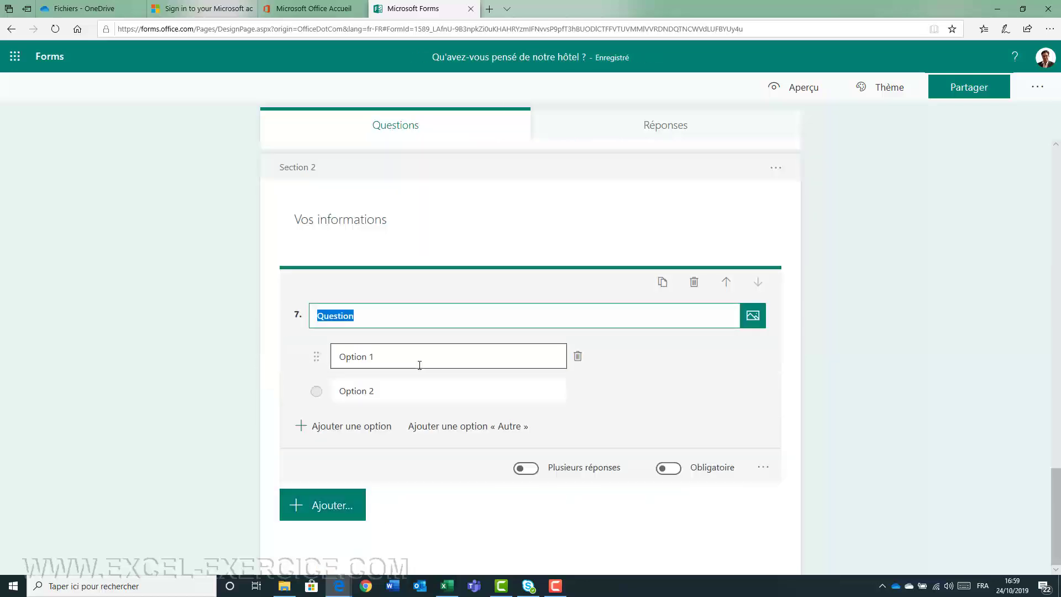
type("De quel pays ven")
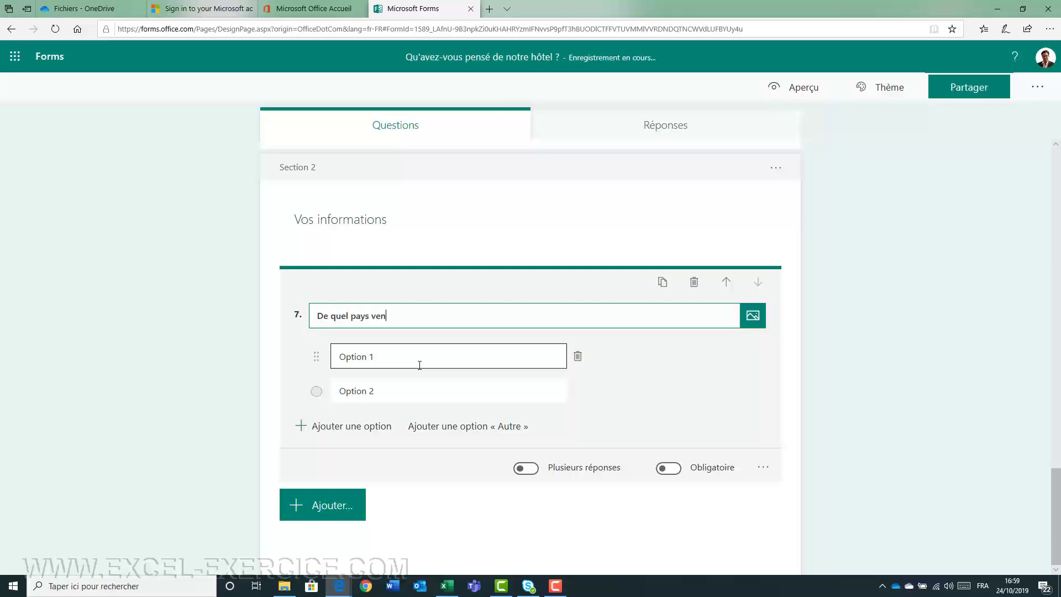
type("ez-vous ?")
key("Tab")
Enter the country question's answer options "France", "Belgique", "Suisse", "Maroc" and "Tunisie".
type("France")
key("Return")
type("B")
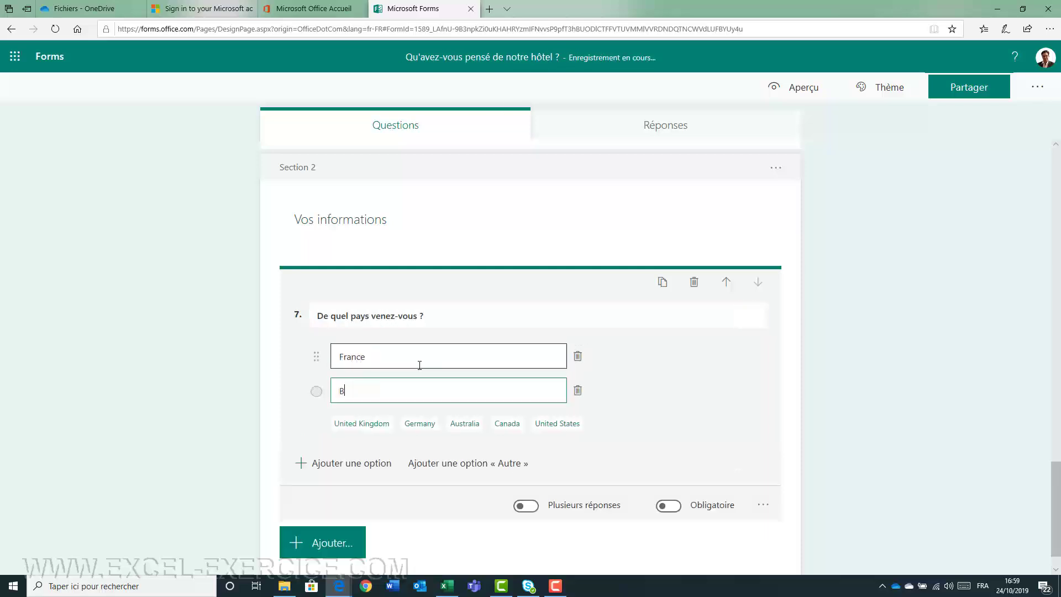
type("elgique")
key("Return")
type("S")
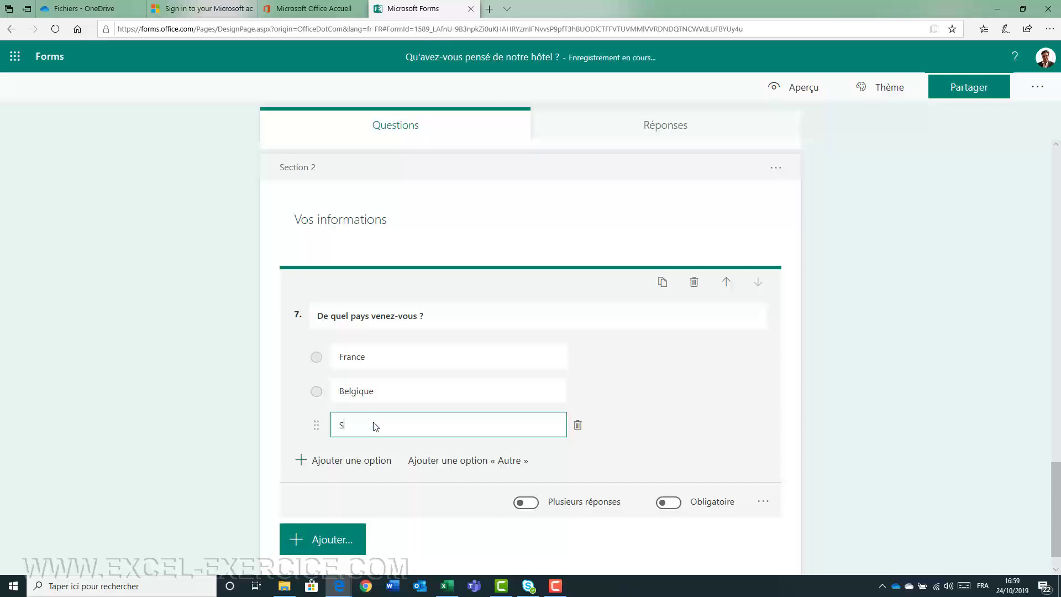
type("uisse")
key("Return")
type("M")
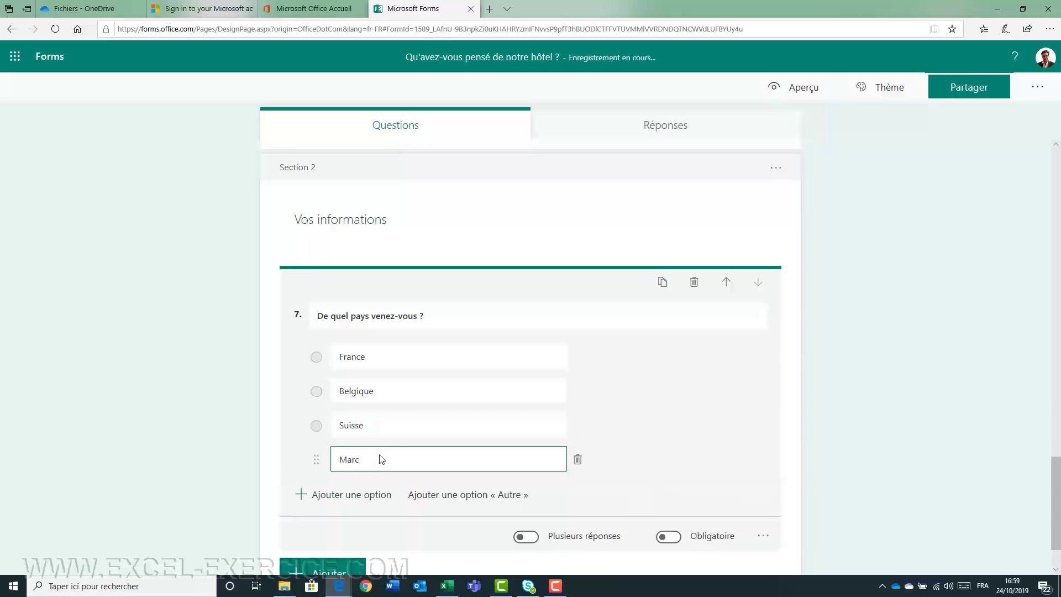
type("aroc")
key("Return")
type("Tunisie")
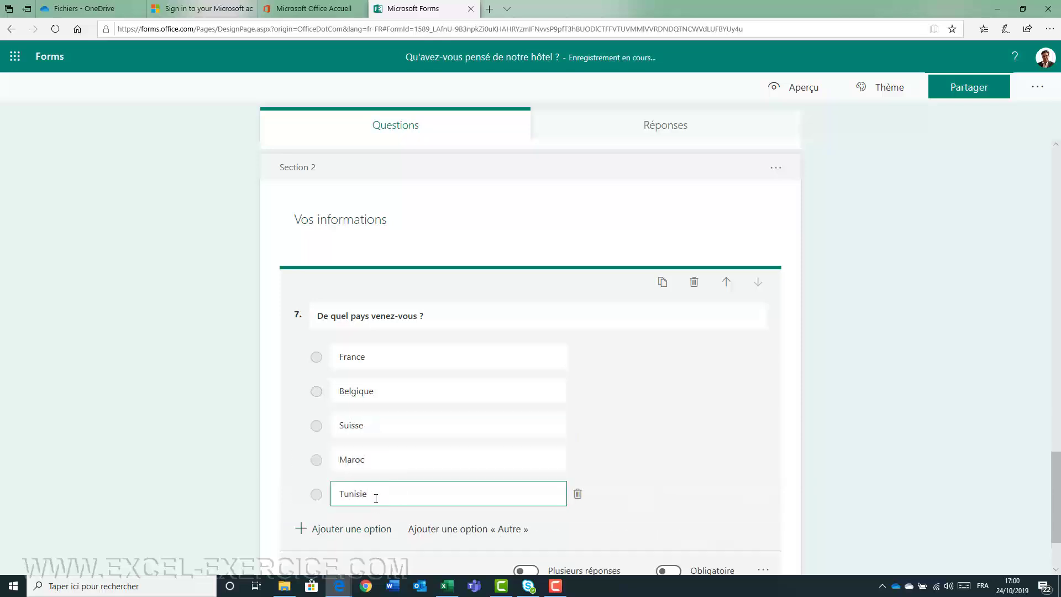
key("Tab")
Add an "Autre" option to the country question and make the question required.
left_click(447, 528)
scroll(447, 497, "down", 3)
left_click(668, 468)
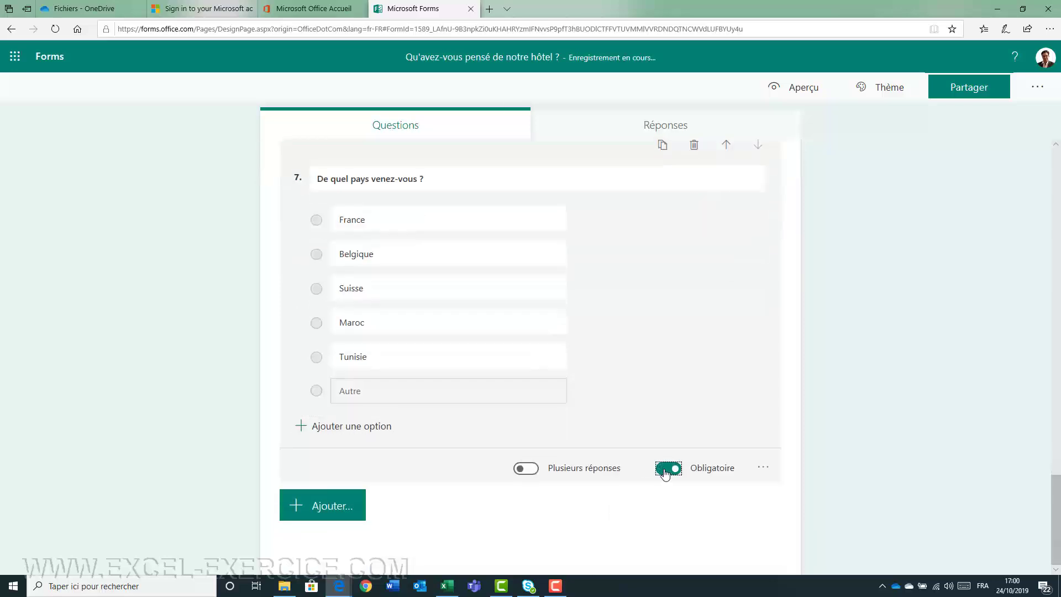
Add a text question worded "Votre Nom" after the country question in the "Vos informations" section.
left_click(352, 518)
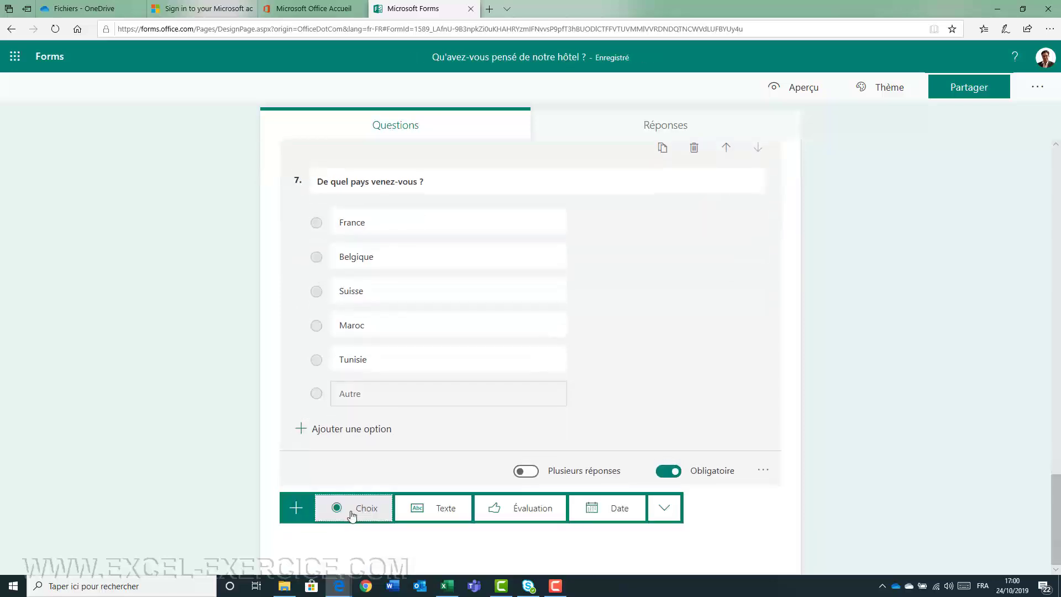
left_click(407, 507)
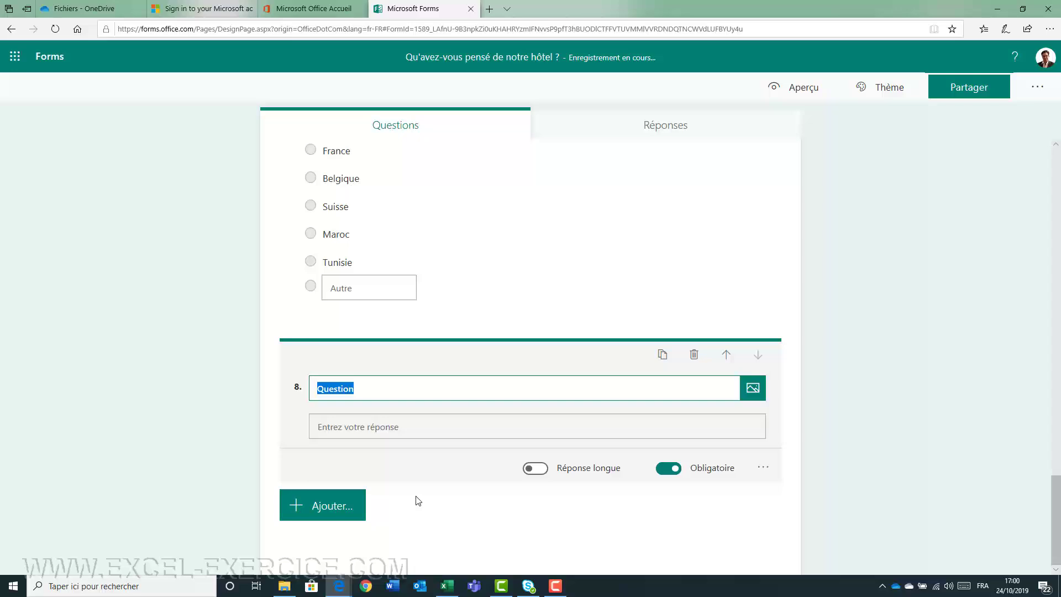
type("Votre Nom")
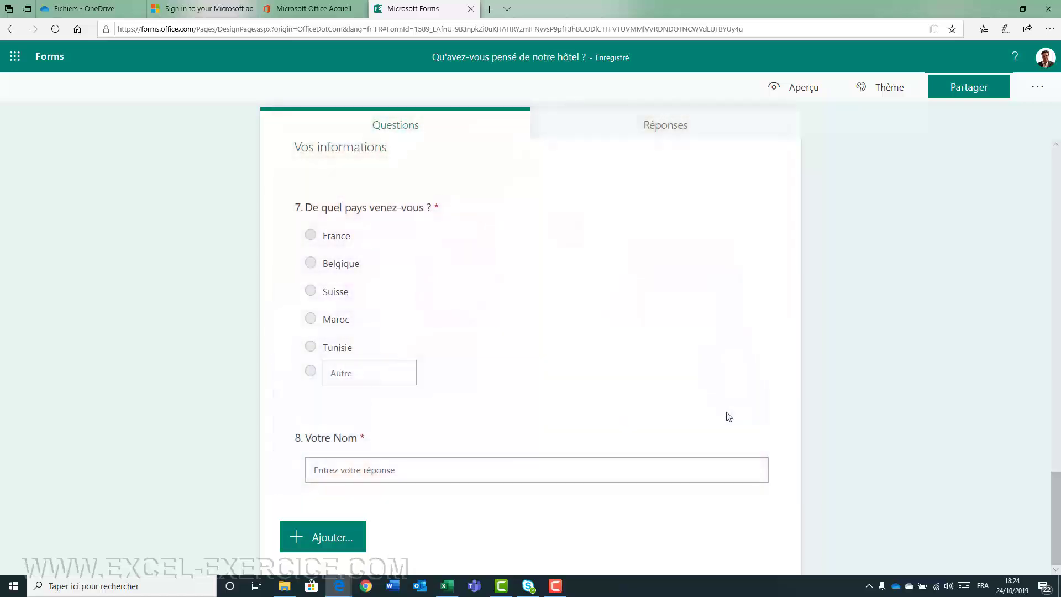
Reorder the survey so the 10-star overall rating question about the stay becomes the first question.
scroll(725, 378, "up", 6)
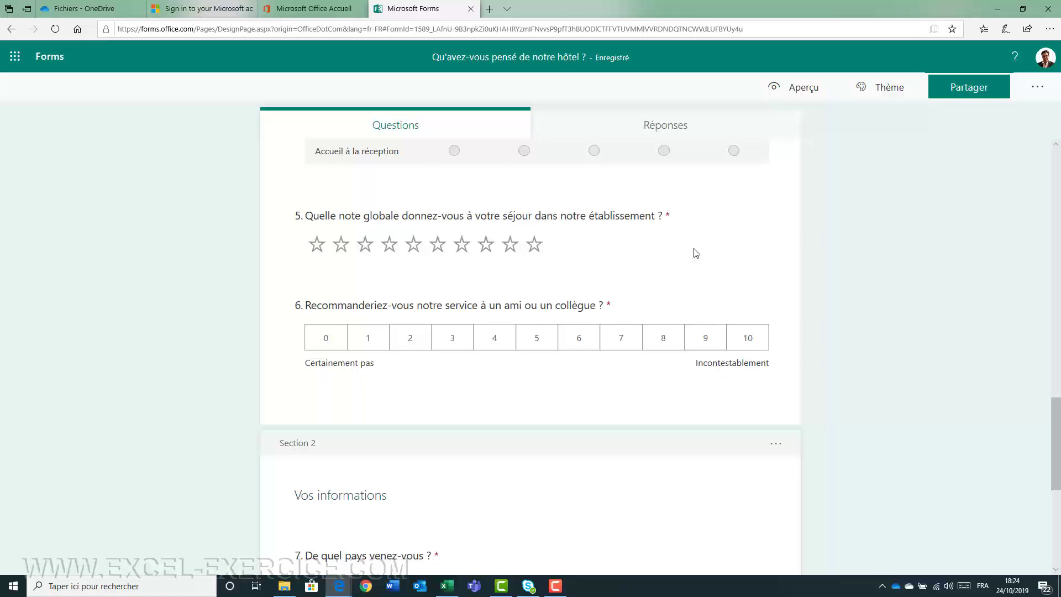
left_click(666, 252)
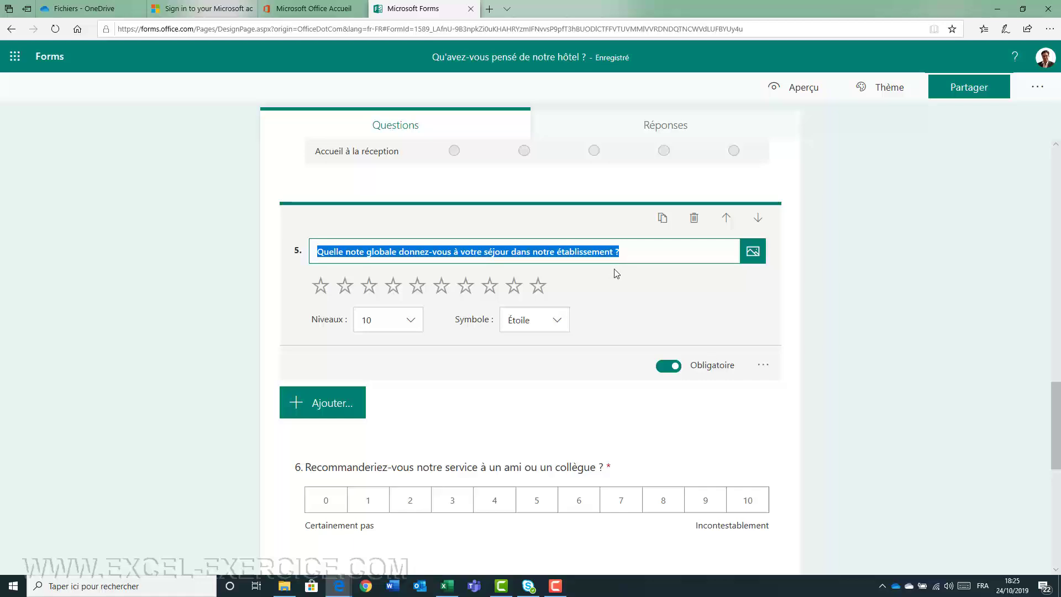
left_click(726, 221)
left_click(726, 220)
left_click(726, 220)
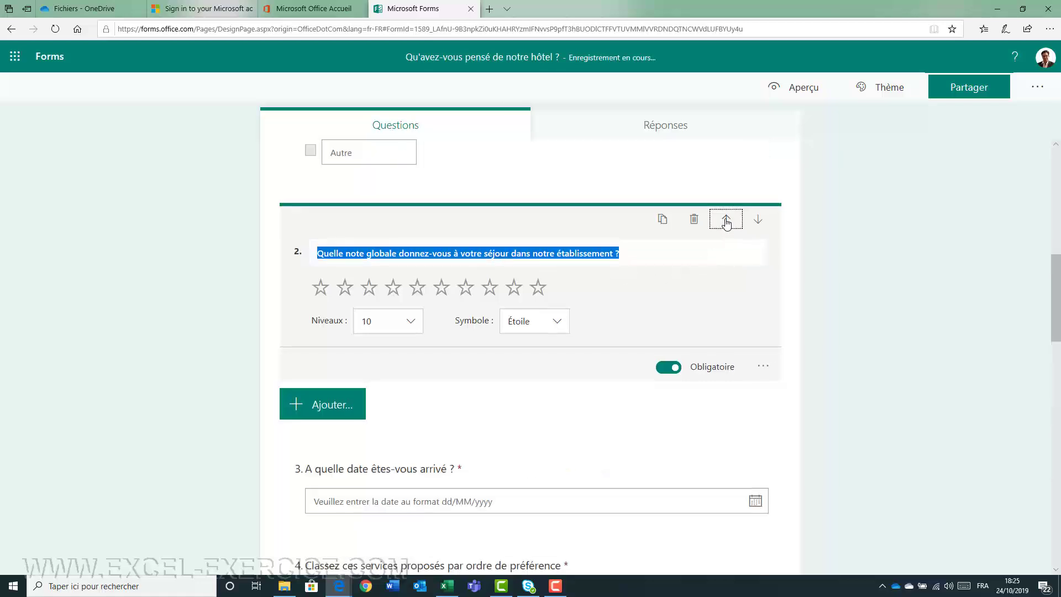
left_click(726, 220)
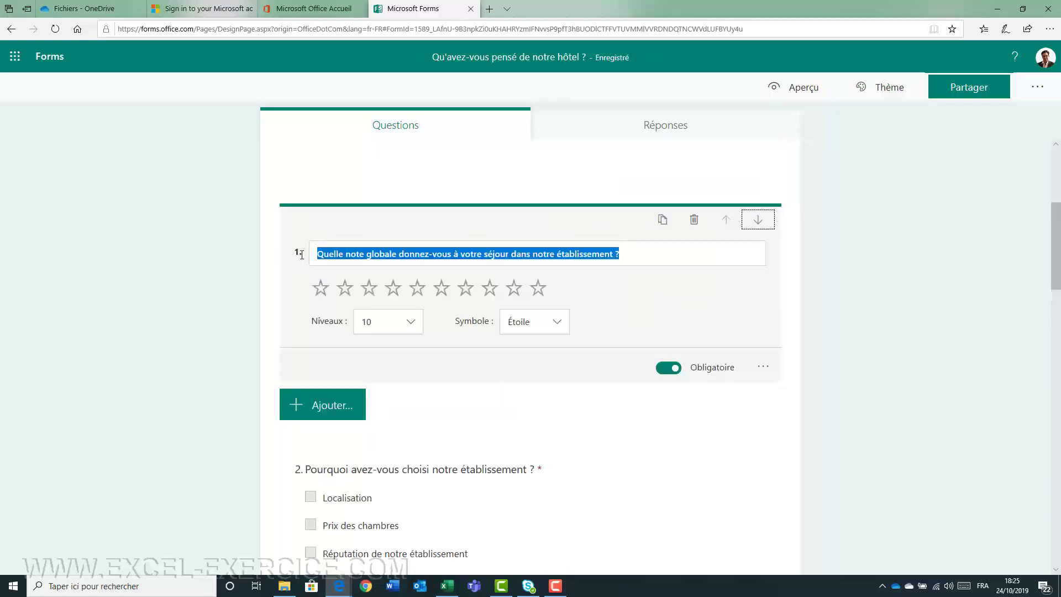
Delete the date question "A quelle date êtes-vous arrivé ?" from the survey.
scroll(711, 281, "down", 5)
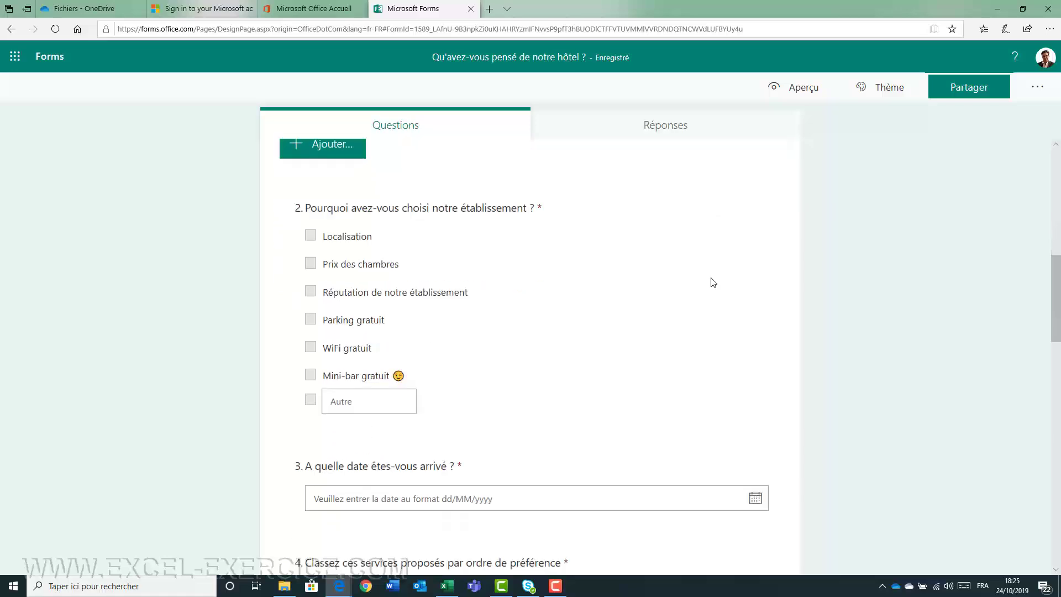
scroll(712, 282, "down", 3)
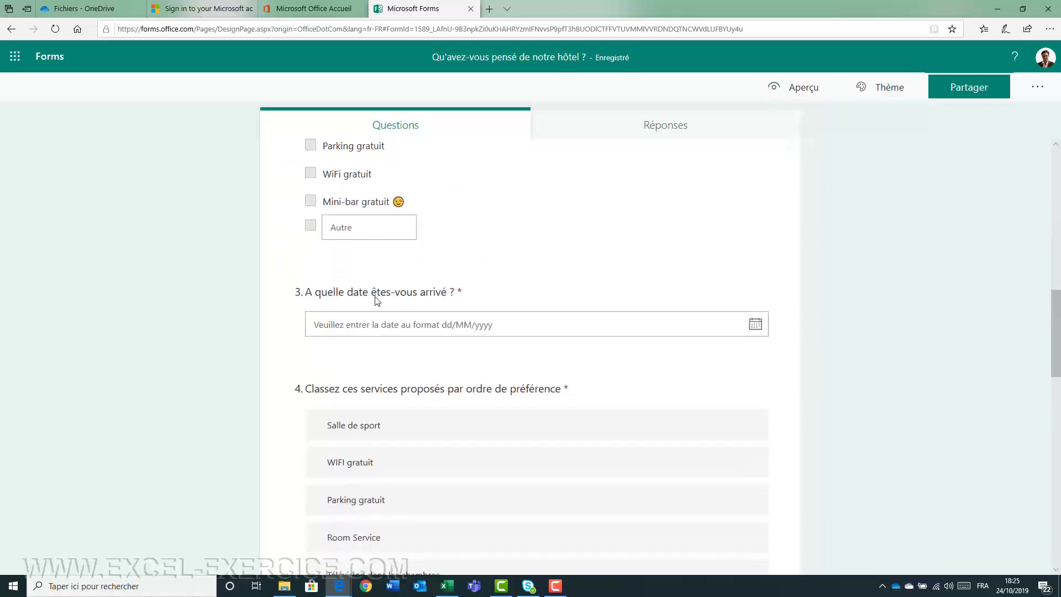
left_click(557, 295)
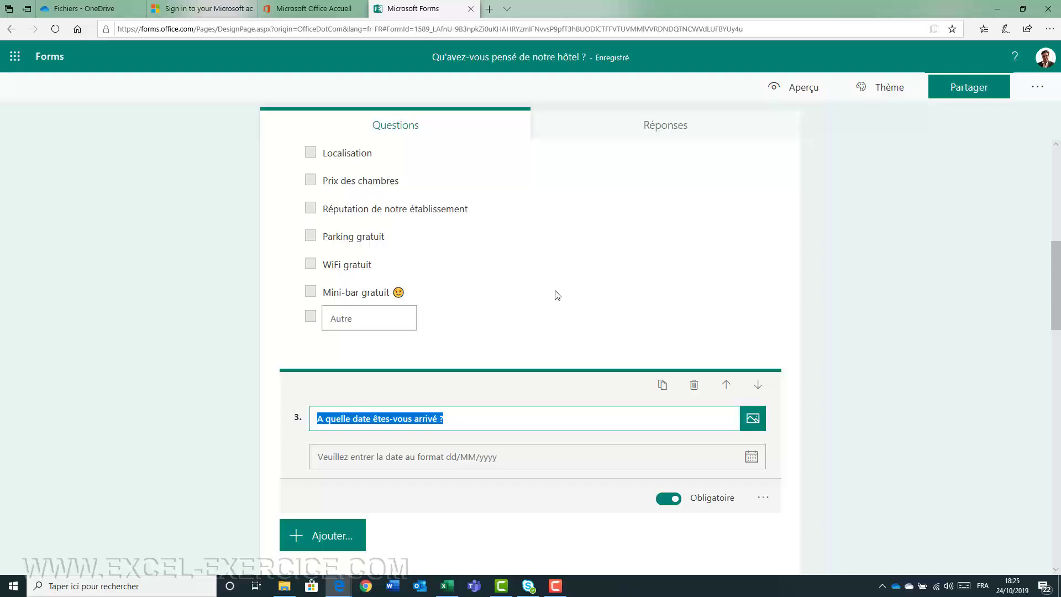
left_click(695, 387)
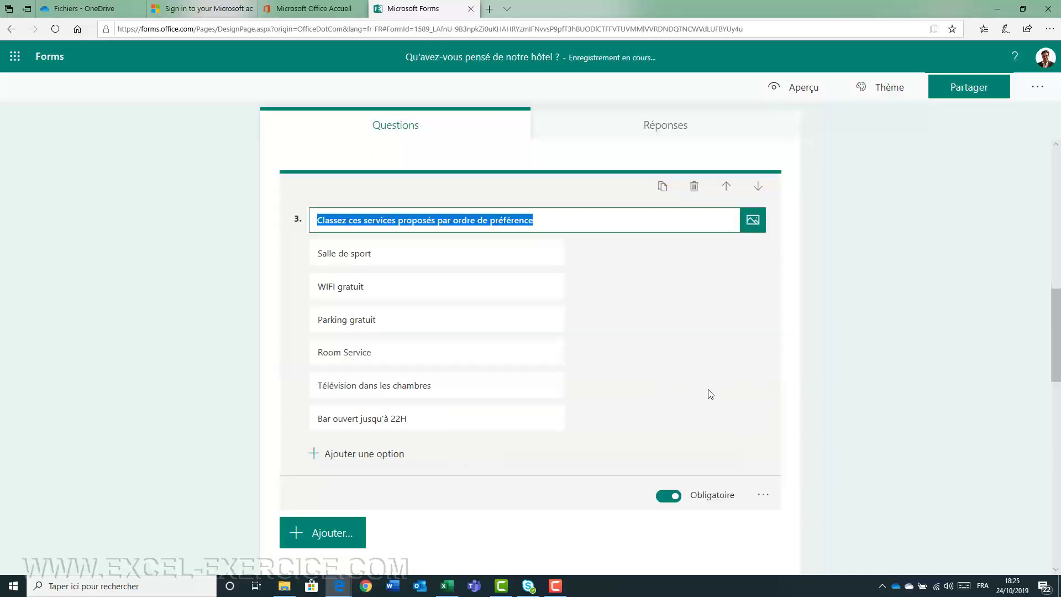
Show the duplicate, delete and move options for the "Vos informations" section.
scroll(818, 381, "down", 3)
scroll(821, 384, "down", 10)
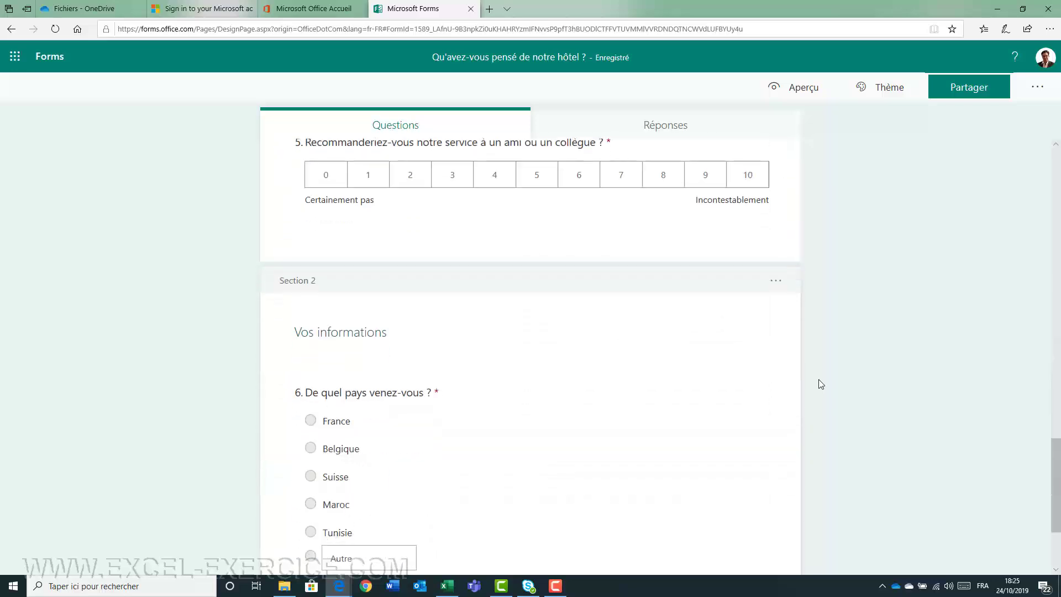
left_click(777, 283)
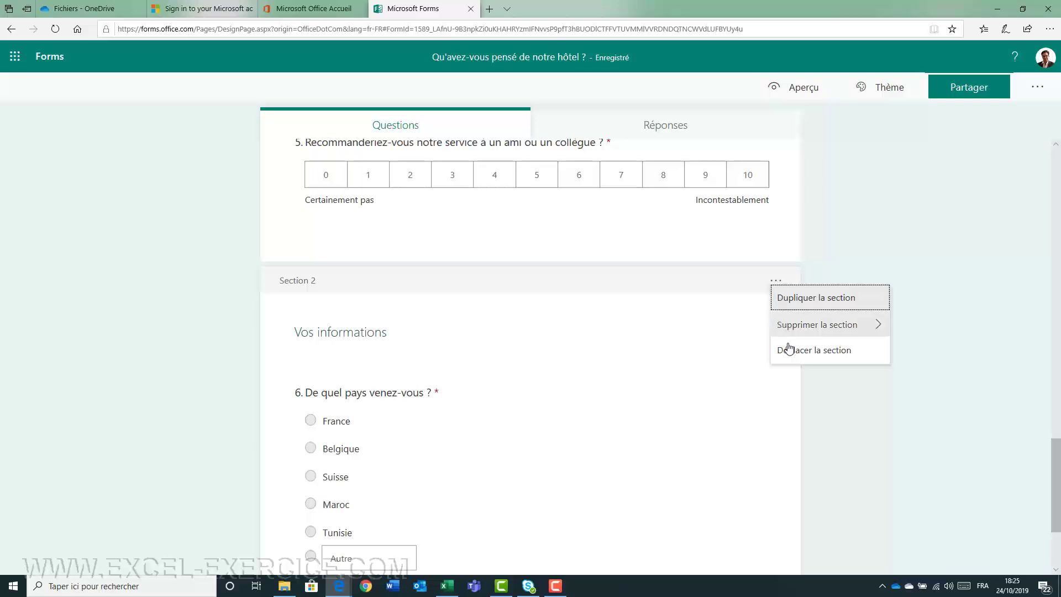